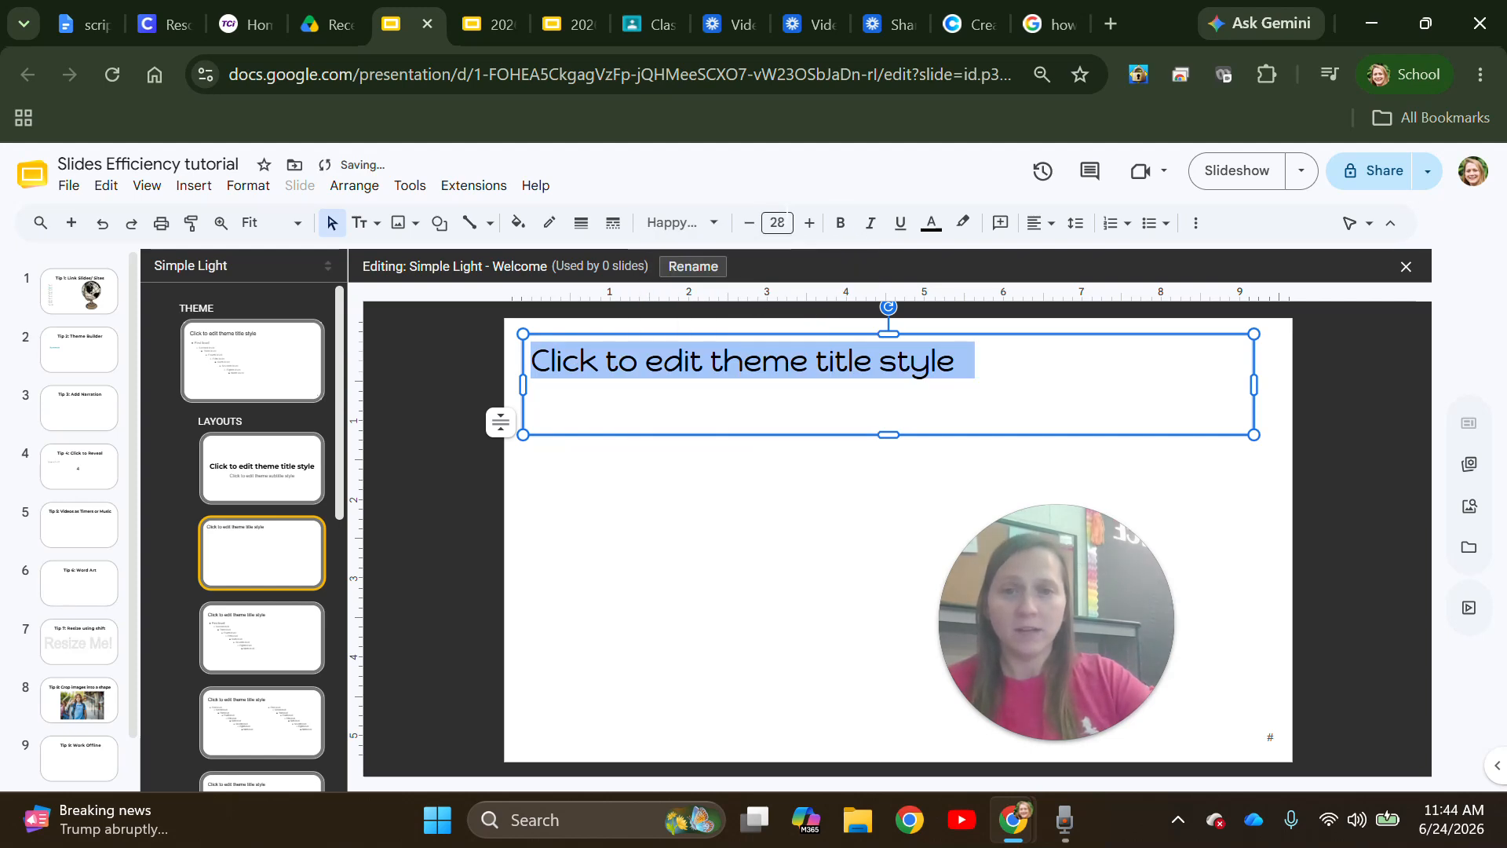
- Make the Welcome layout's Happy Monkey title 40 pt and bold
left_click(809, 224)
left_click(808, 223)
left_click(808, 224)
left_click(808, 224)
left_click(802, 225)
left_click(802, 226)
left_click(802, 225)
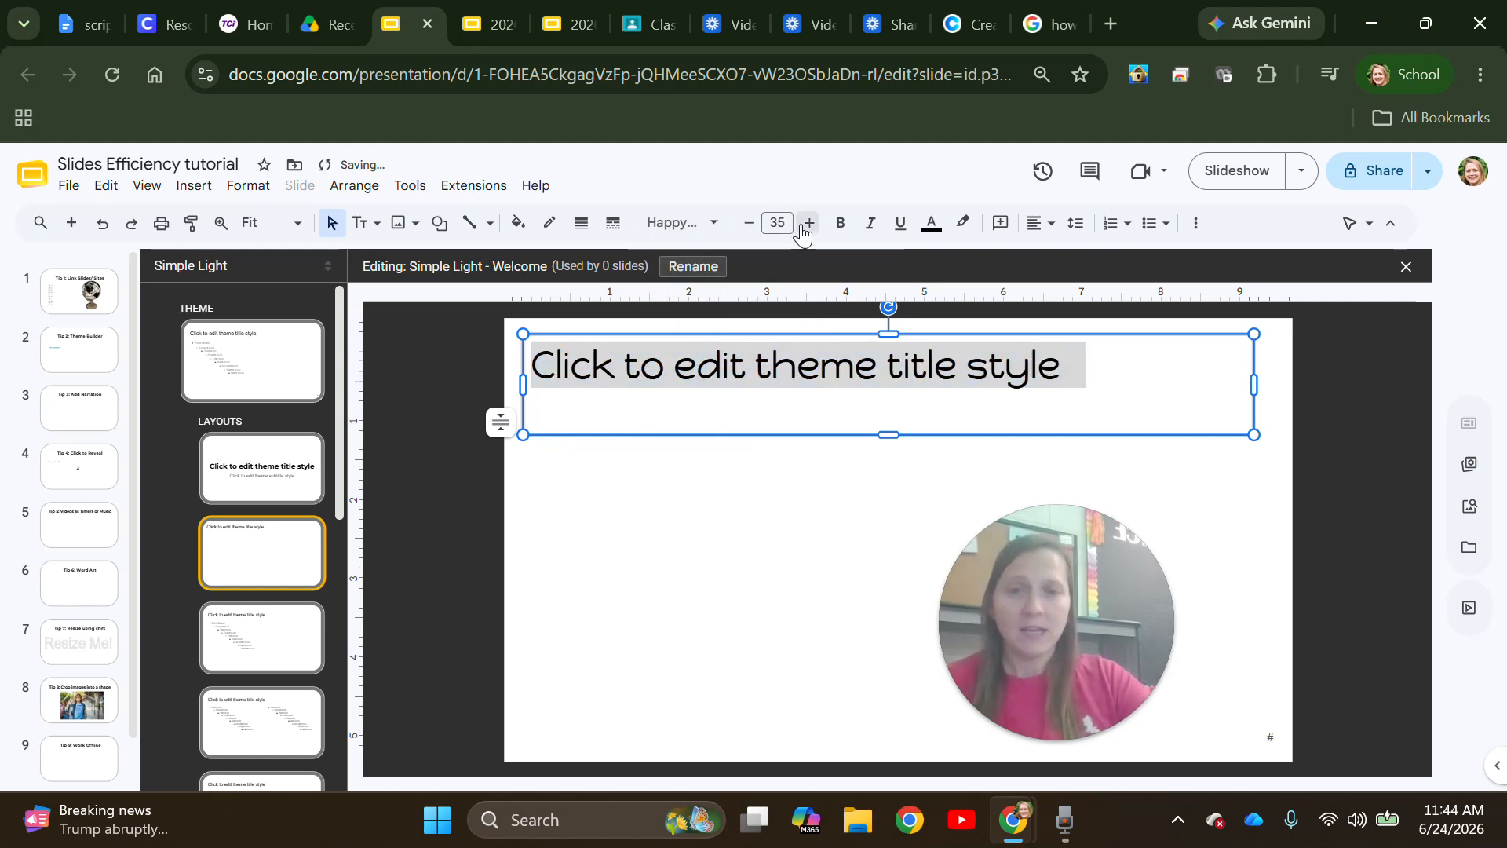
left_click(802, 225)
left_click(801, 225)
left_click(801, 225)
left_click(801, 226)
left_click(801, 225)
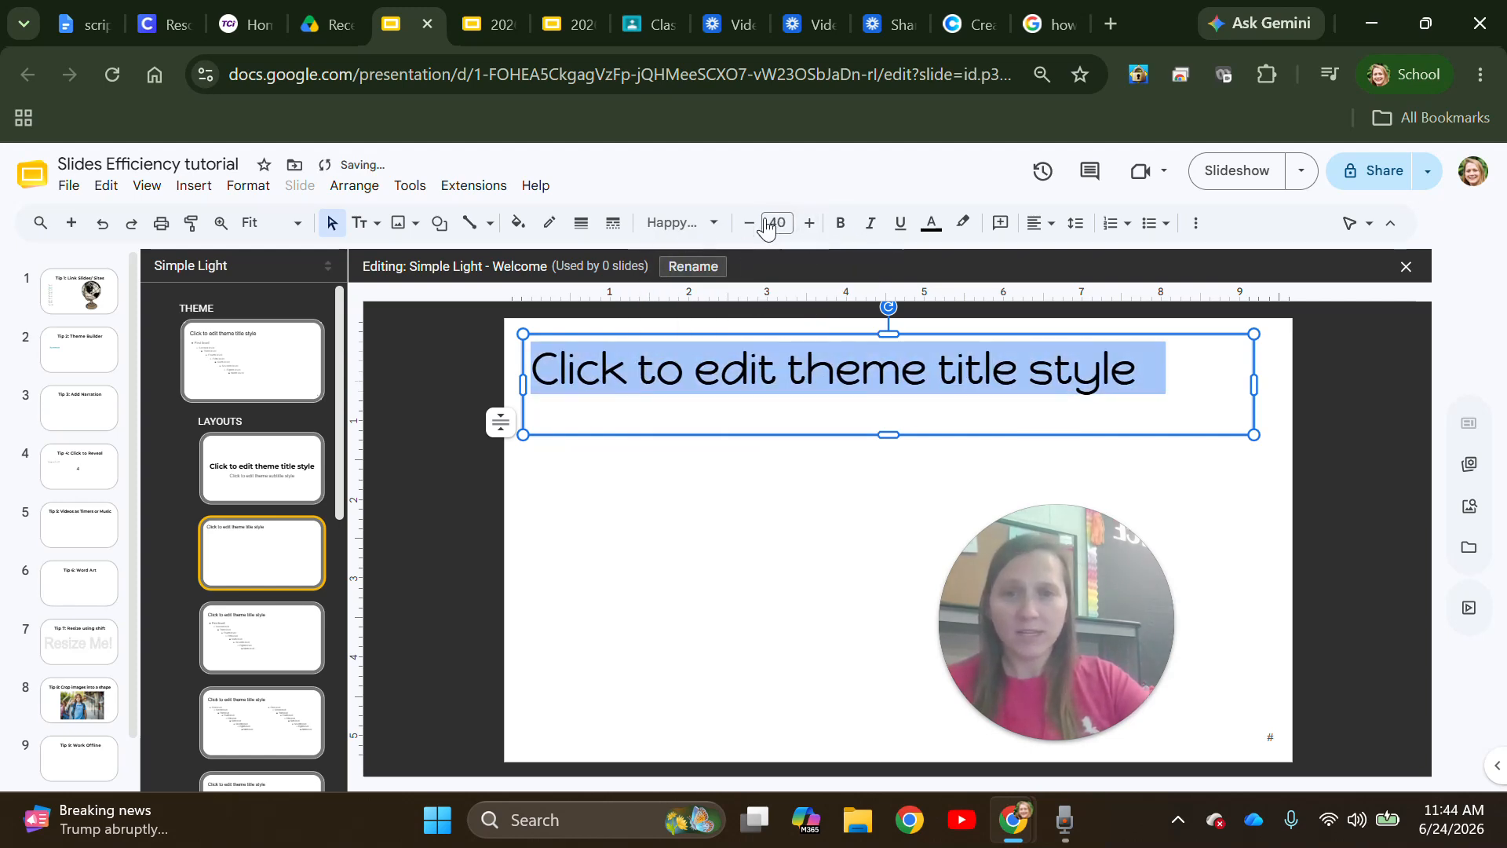
left_click(840, 226)
left_click(710, 563)
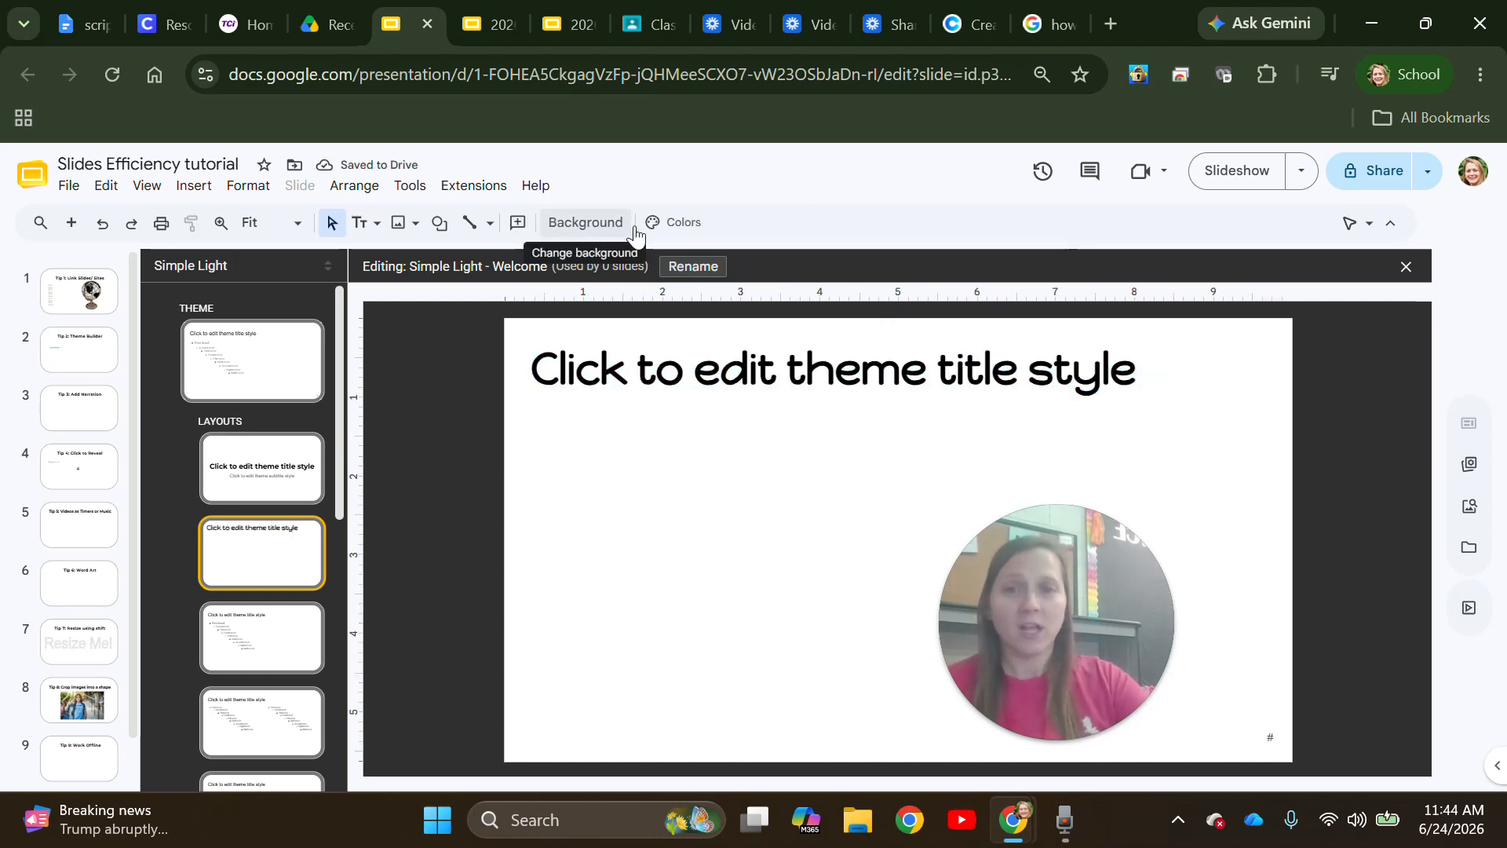
- Open the layout's Background dialog and show its colour choices
left_click(593, 226)
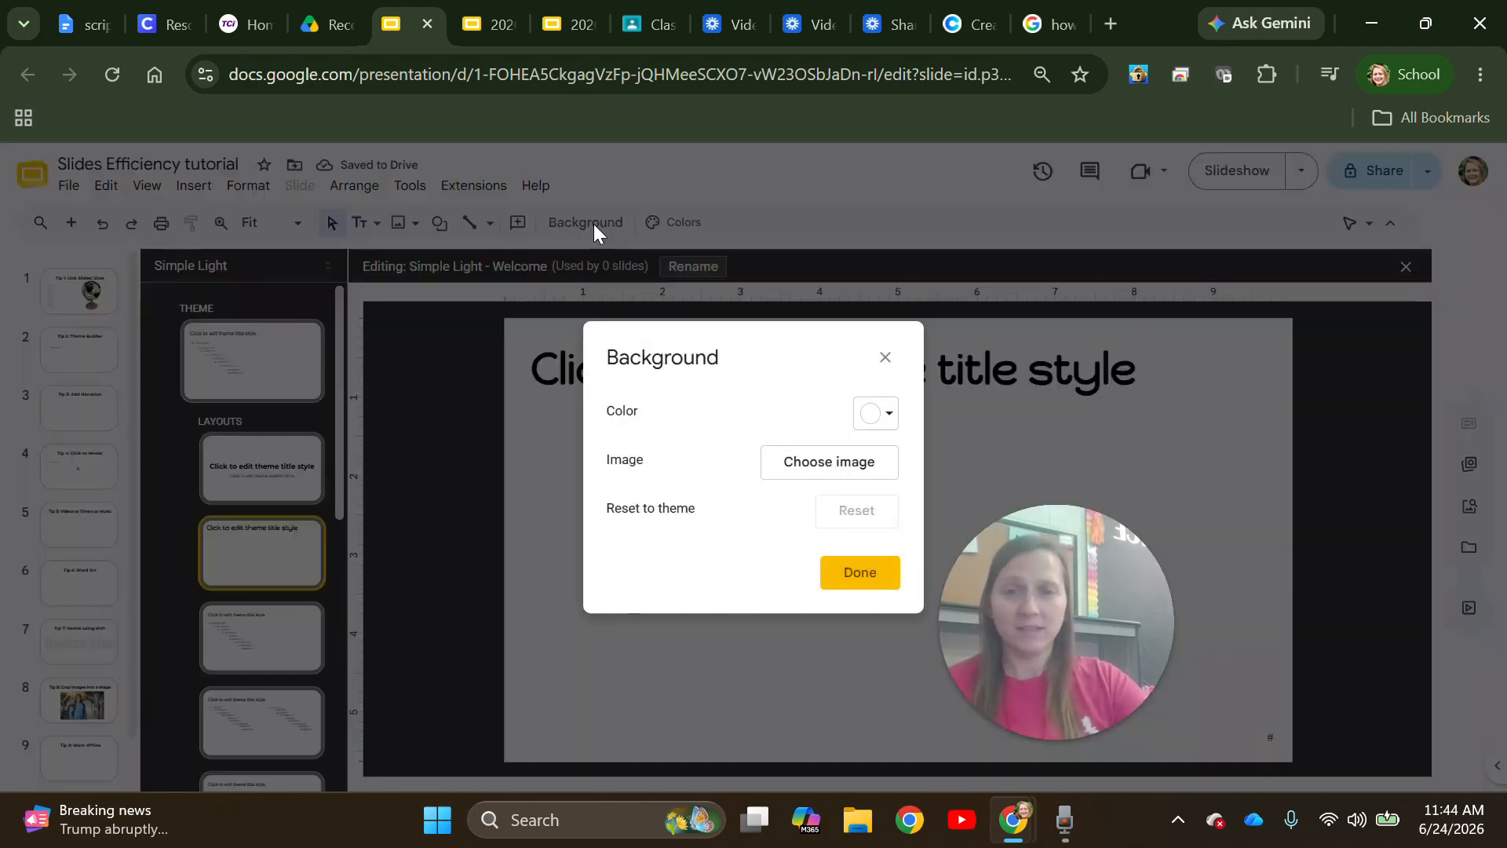
left_click(876, 430)
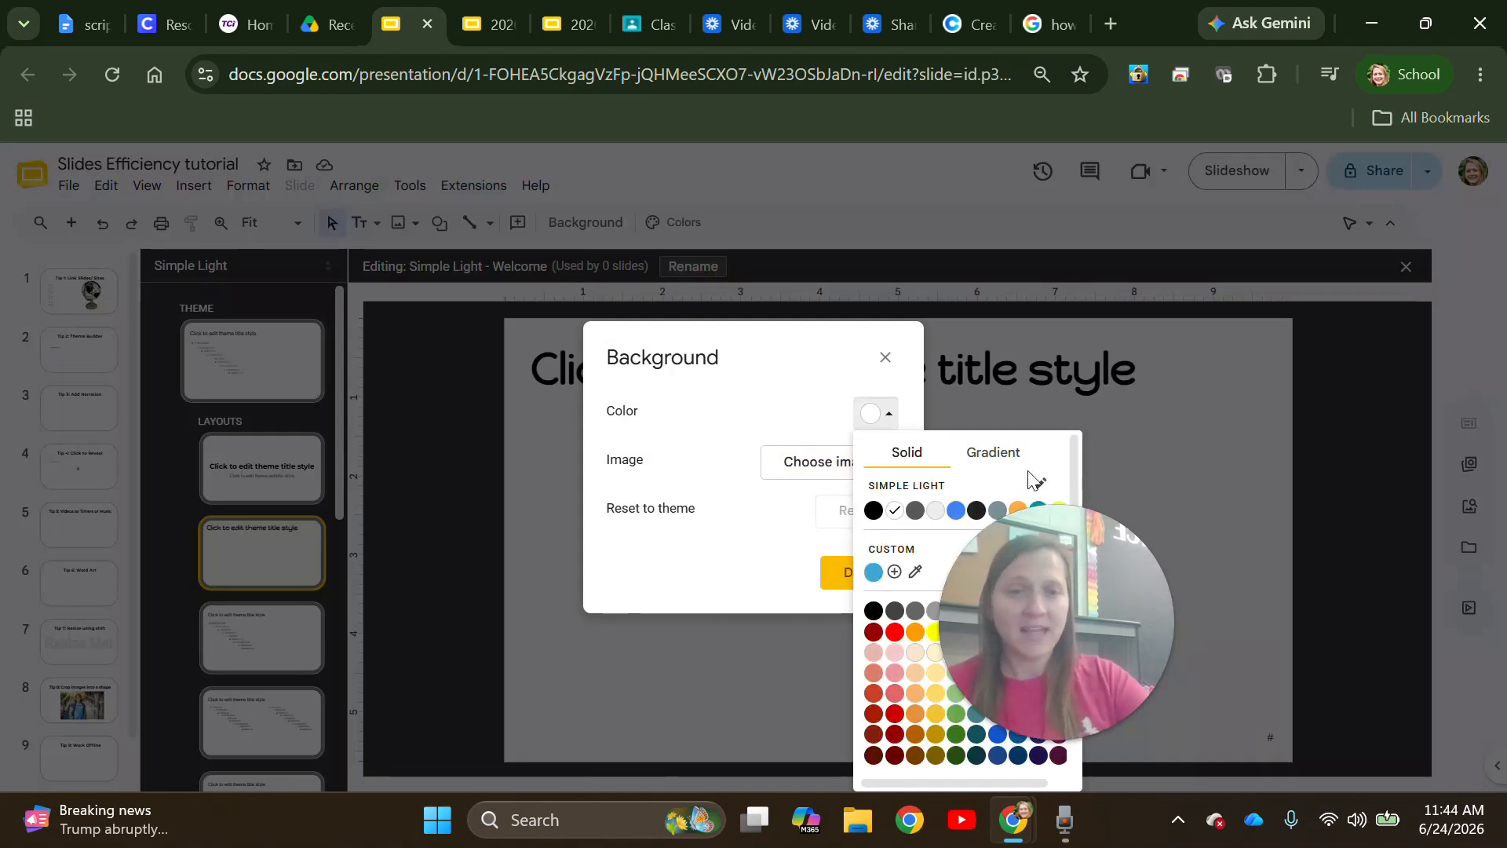
left_click_drag(1067, 555, 1281, 540)
left_click(893, 422)
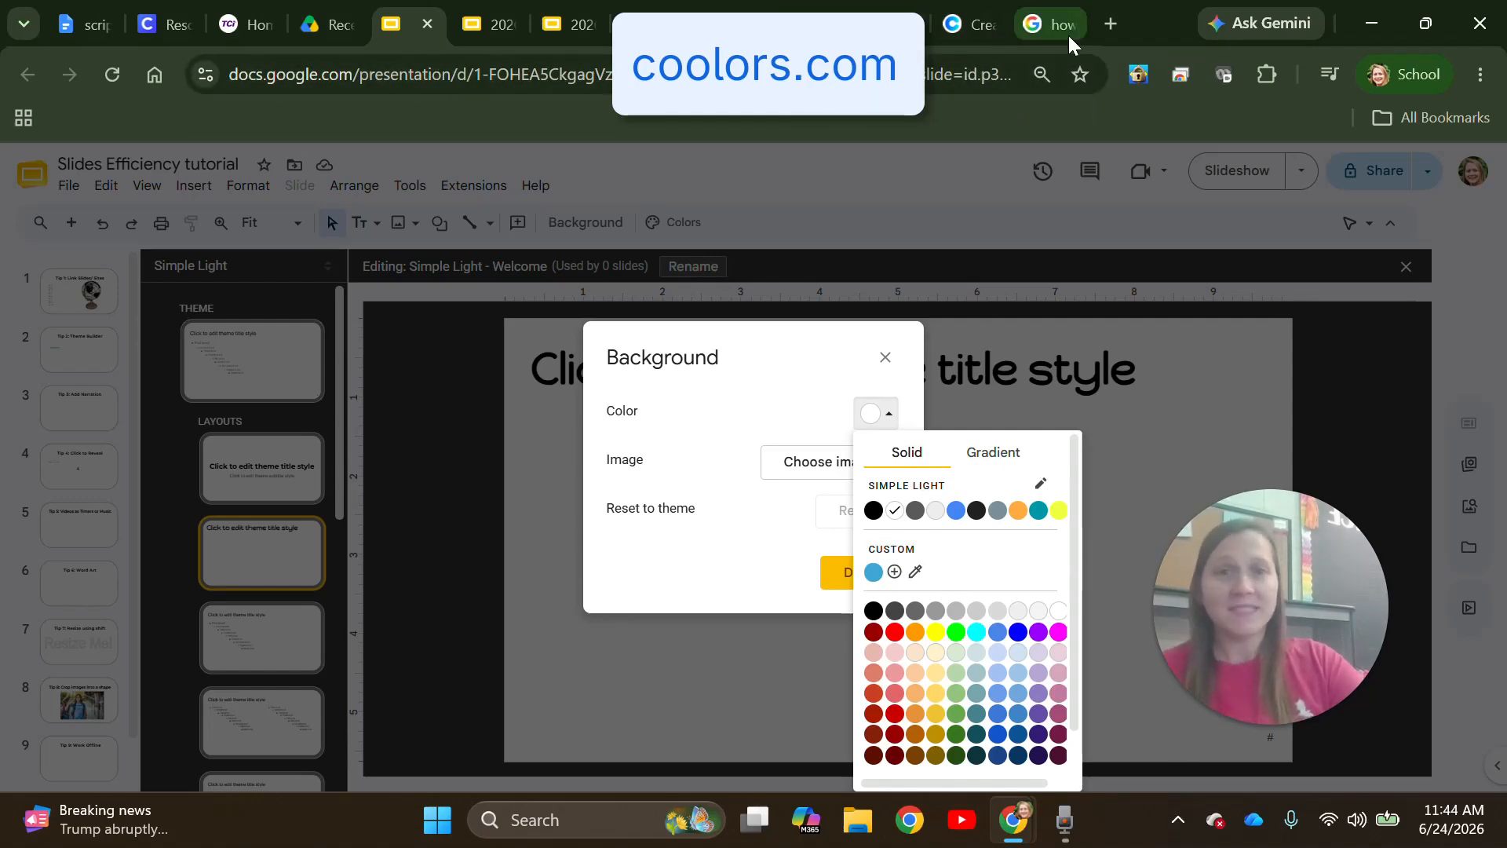
- Load coolors.co in a new tab and dismiss its welcome and Color Bot popups
left_click(1108, 21)
type("coo")
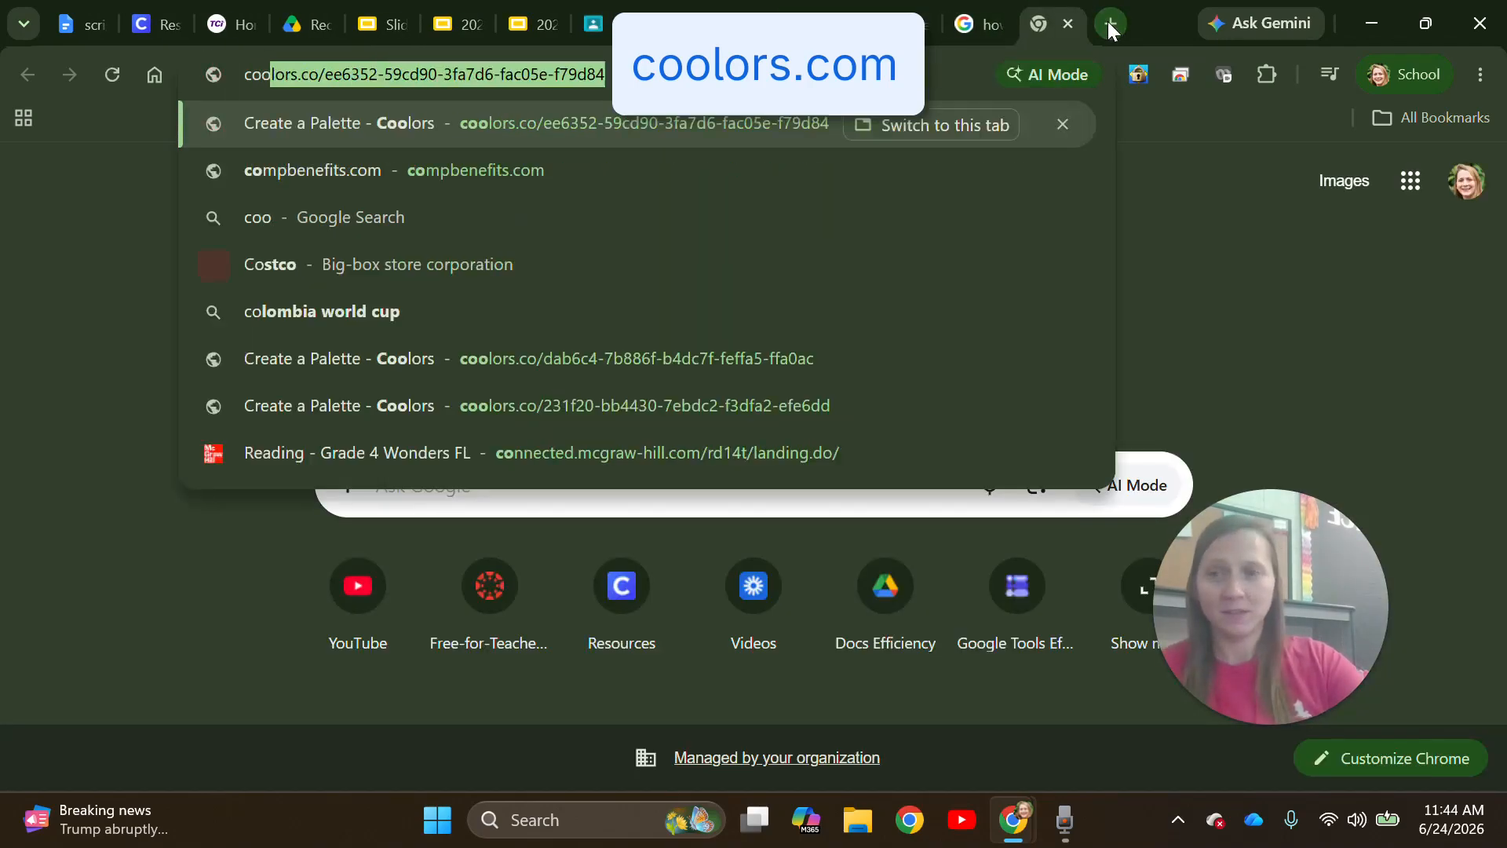
key("Right")
key("Return")
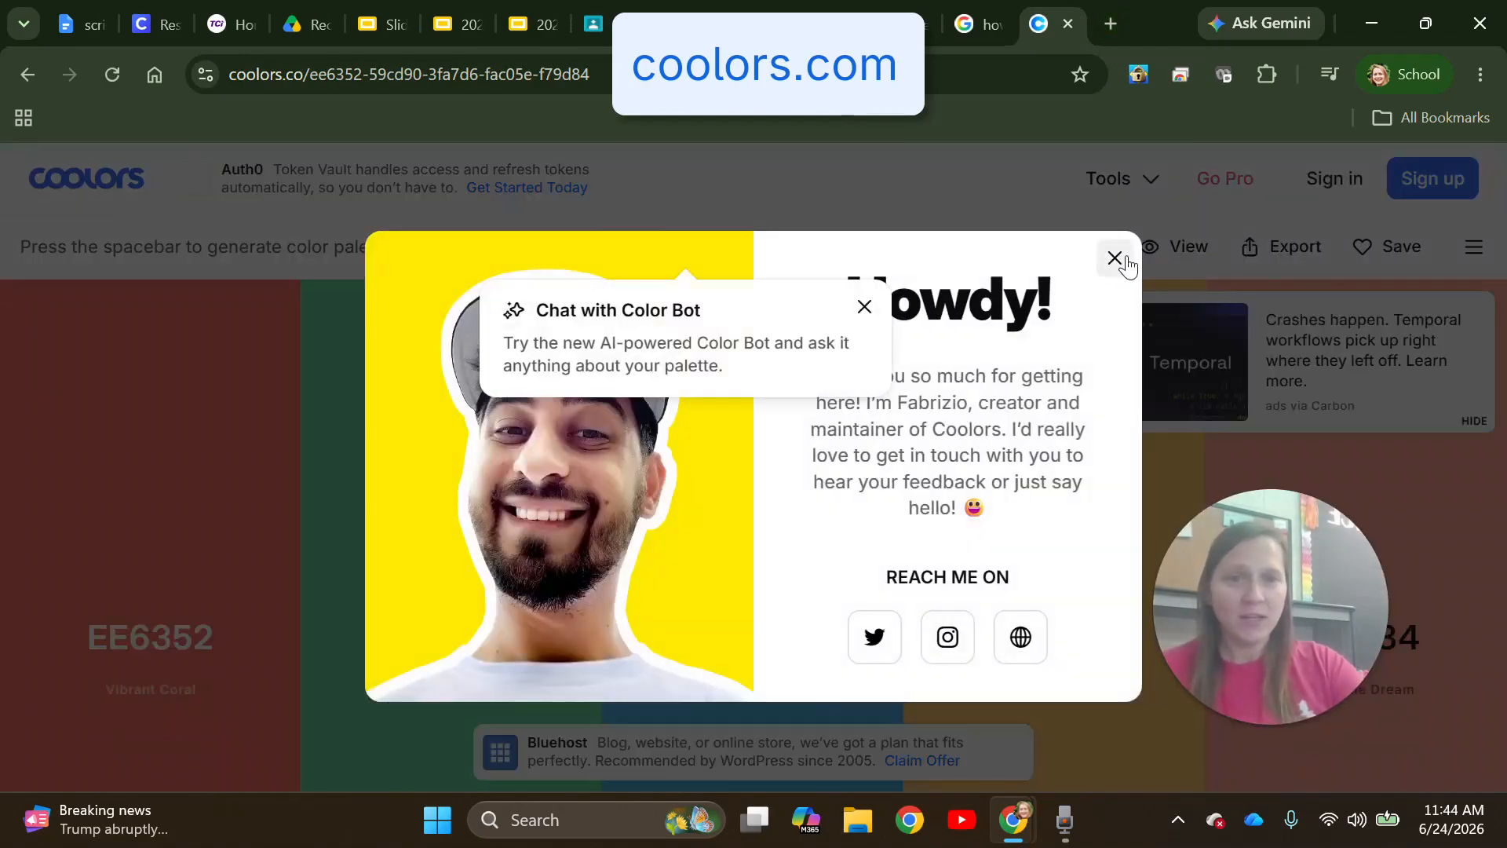
left_click(1116, 259)
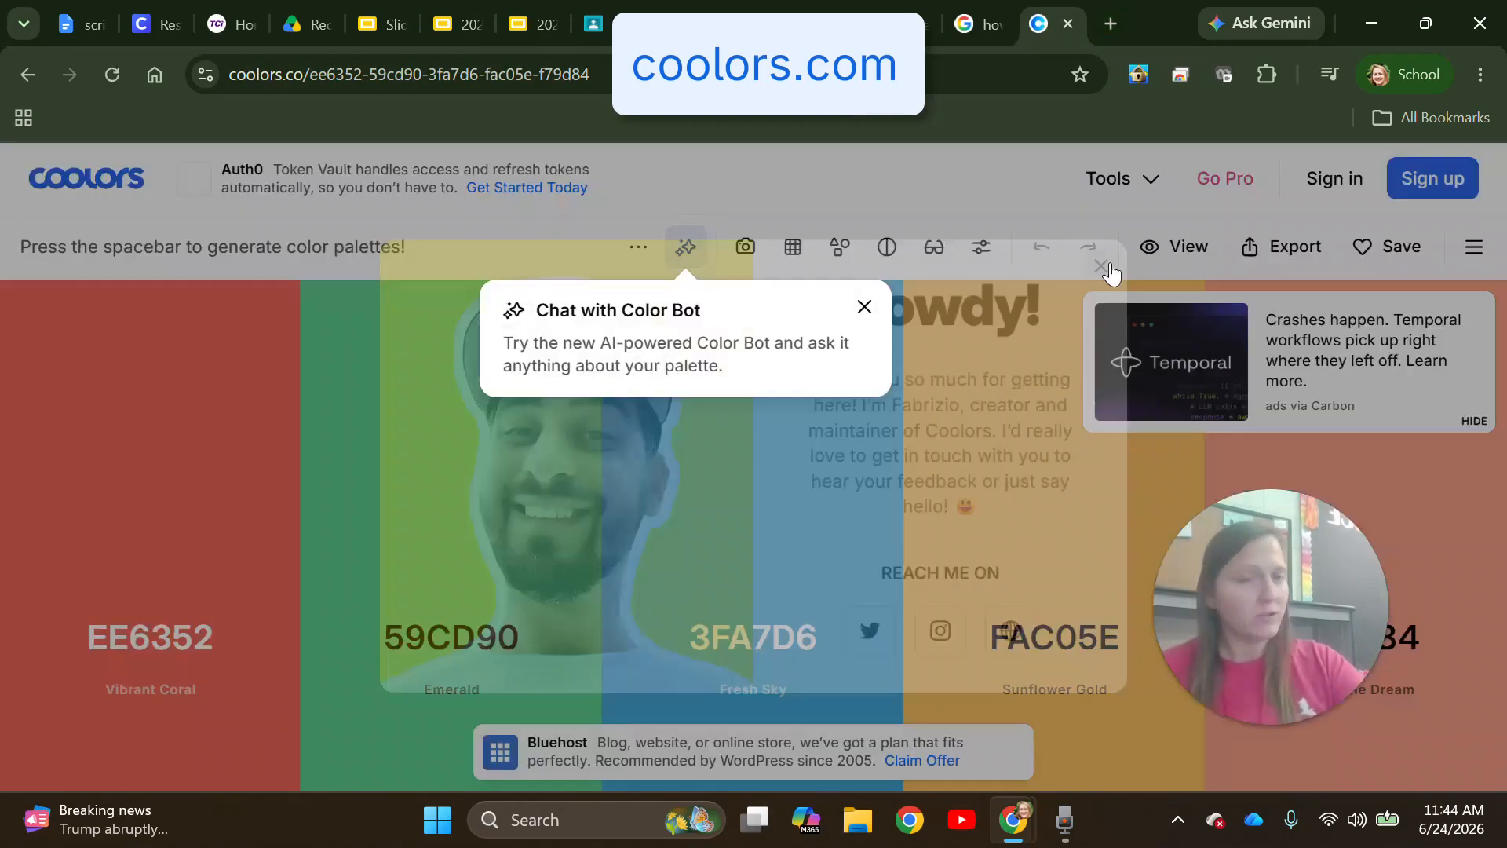
left_click(863, 307)
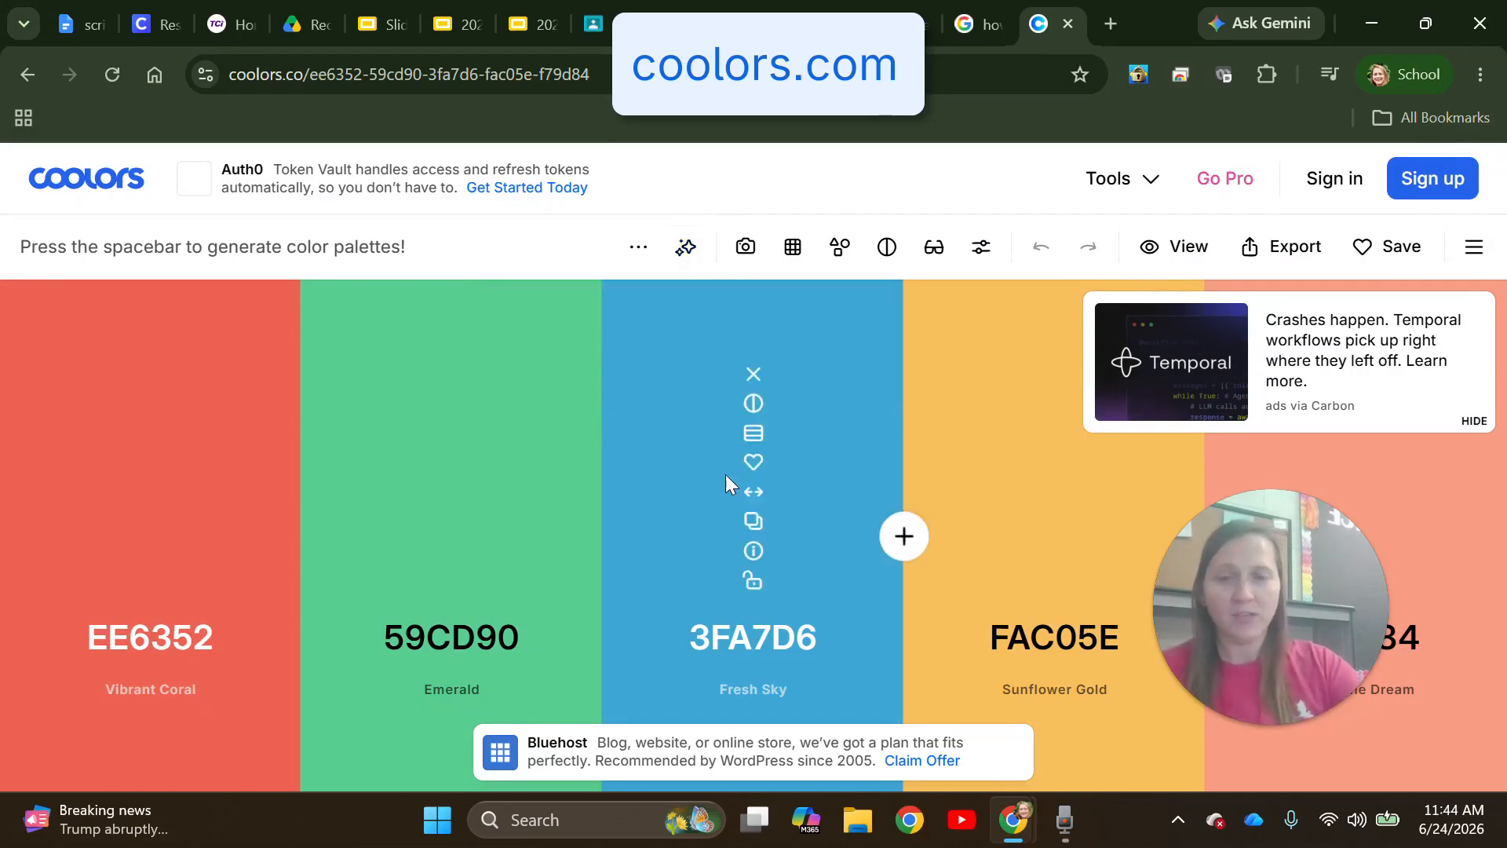
- Generate palettes until Medium Violet Red B91372 appears and open its hex code
key("space")
key("space")
key("space")
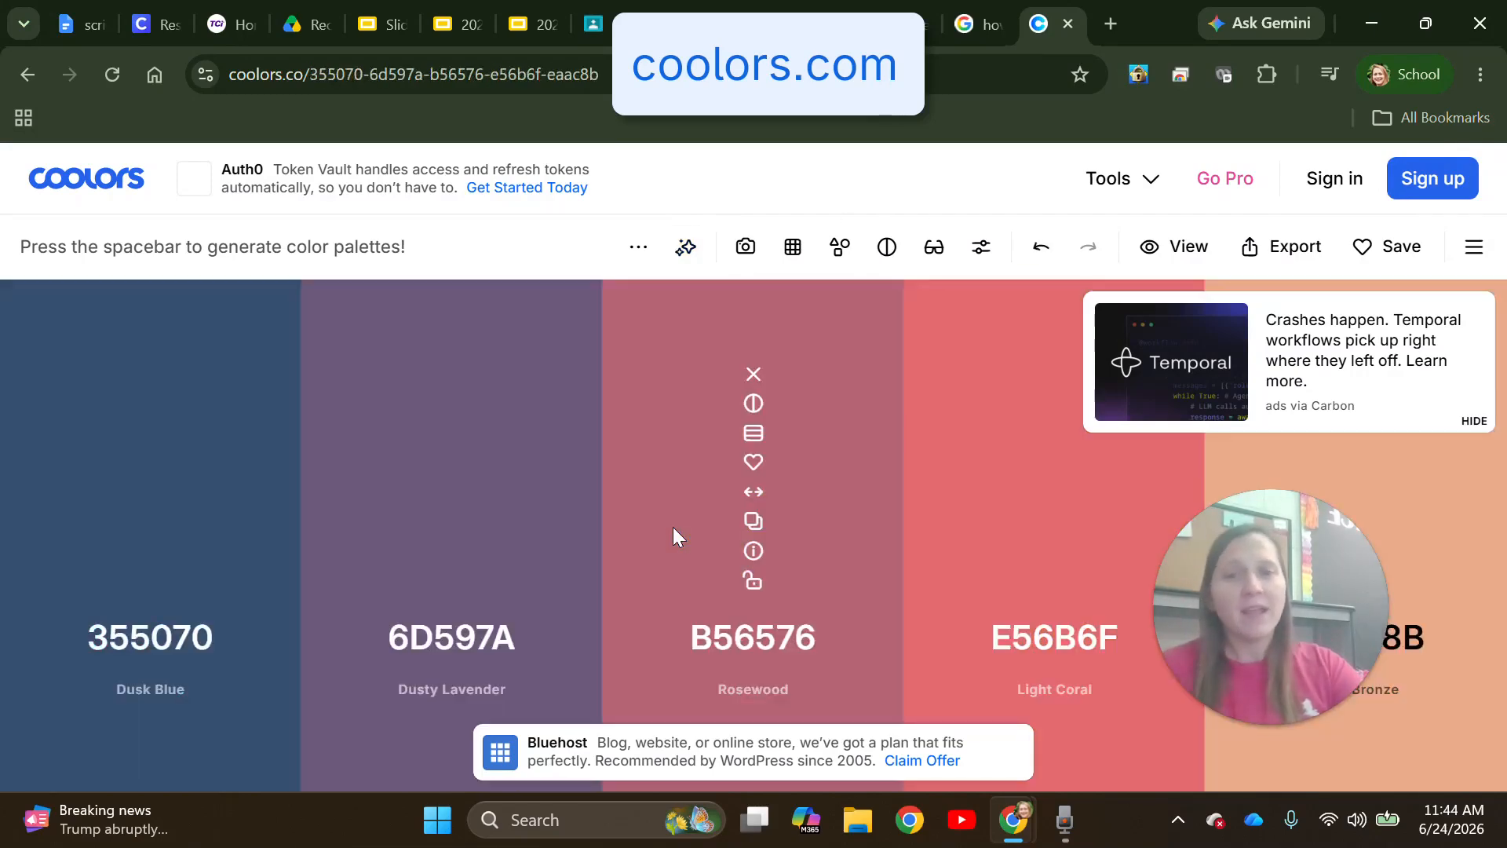
key("space")
key("space")
key("space")
key("space")
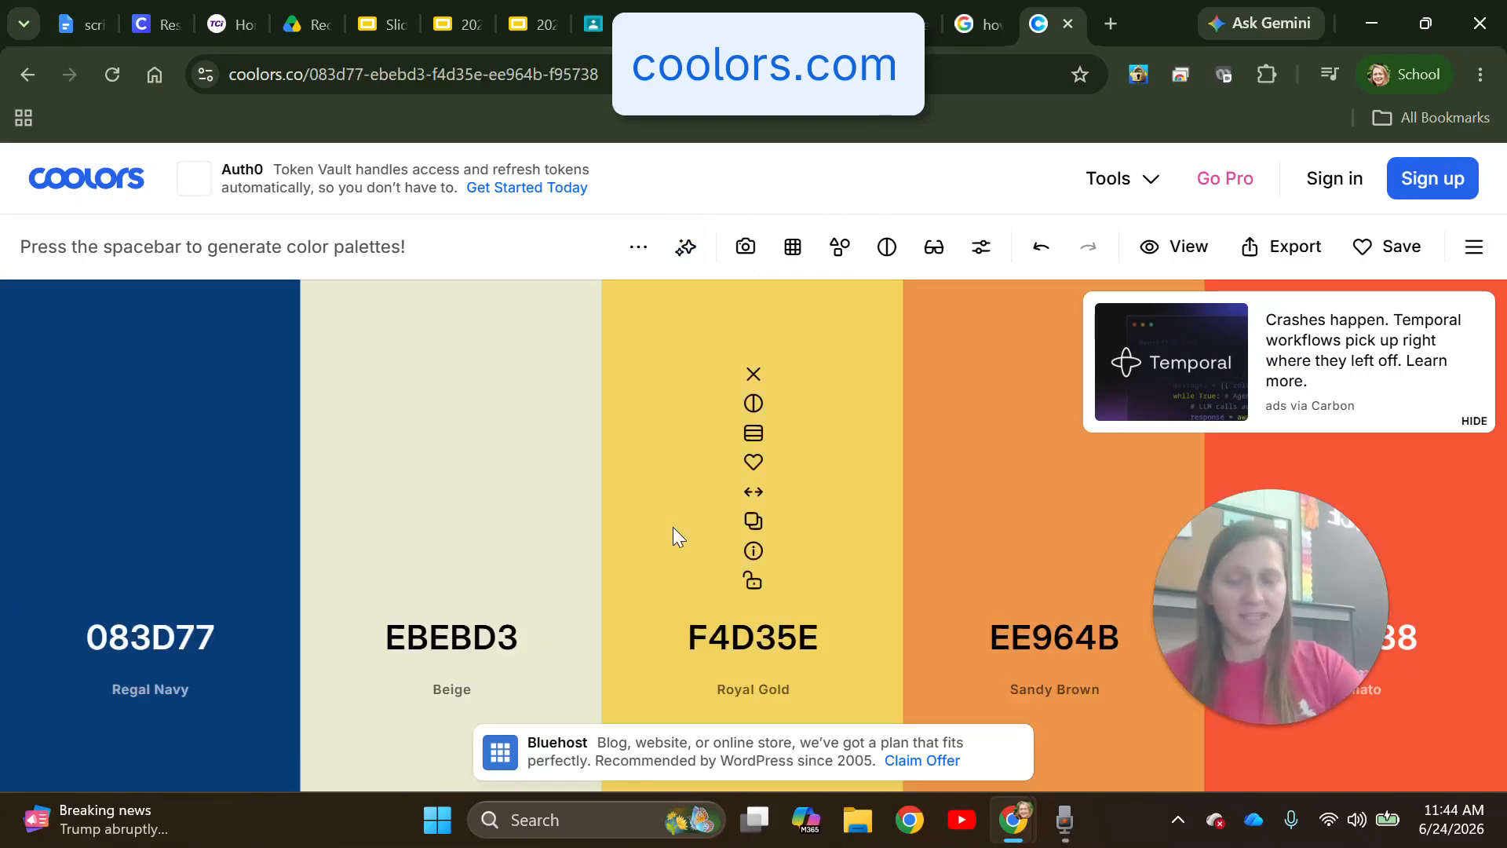
key("space")
key("space")
key("space")
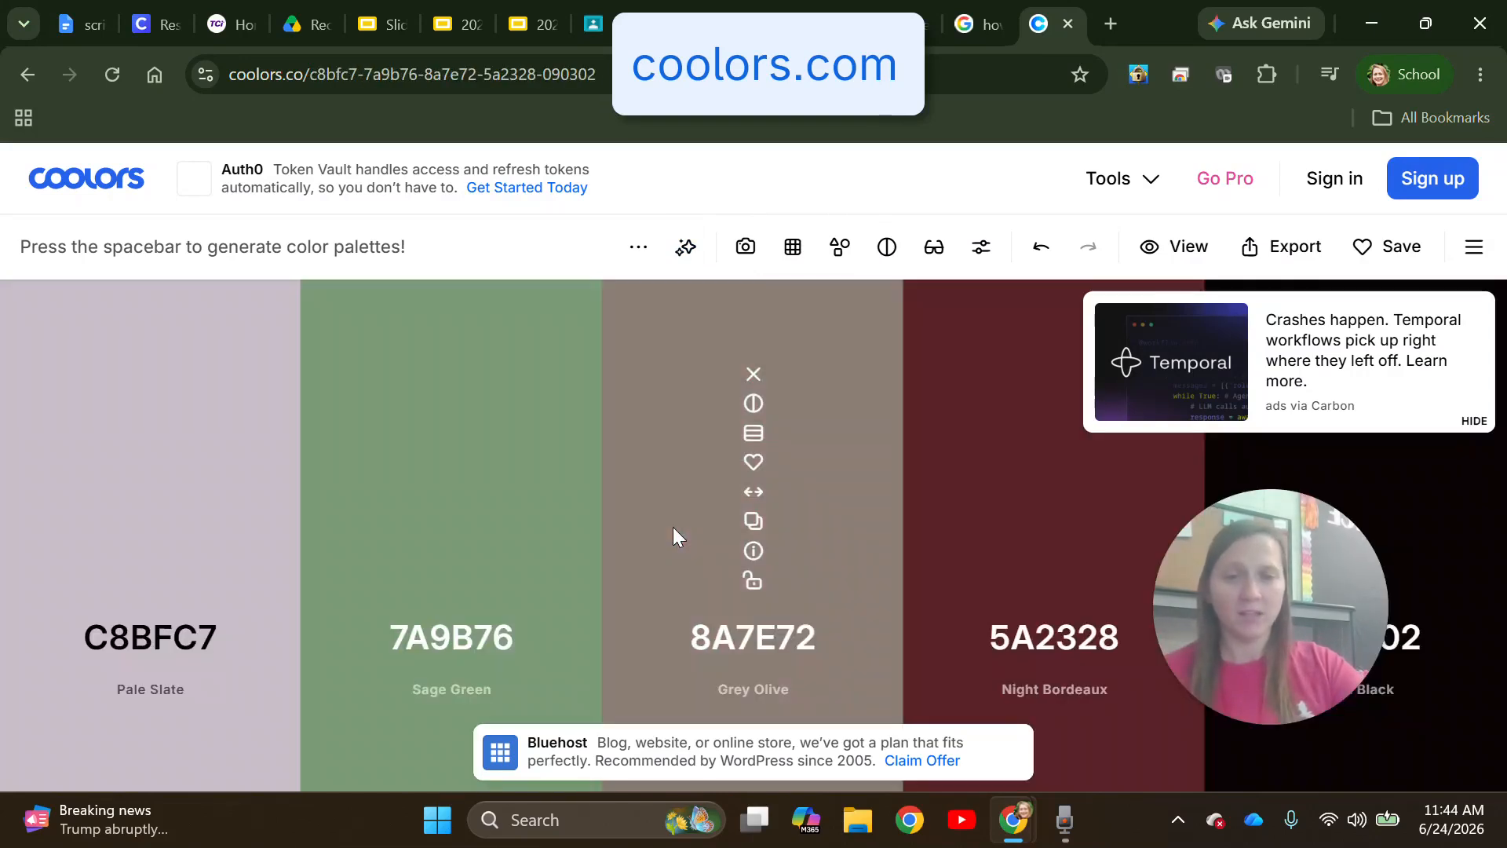
key("space")
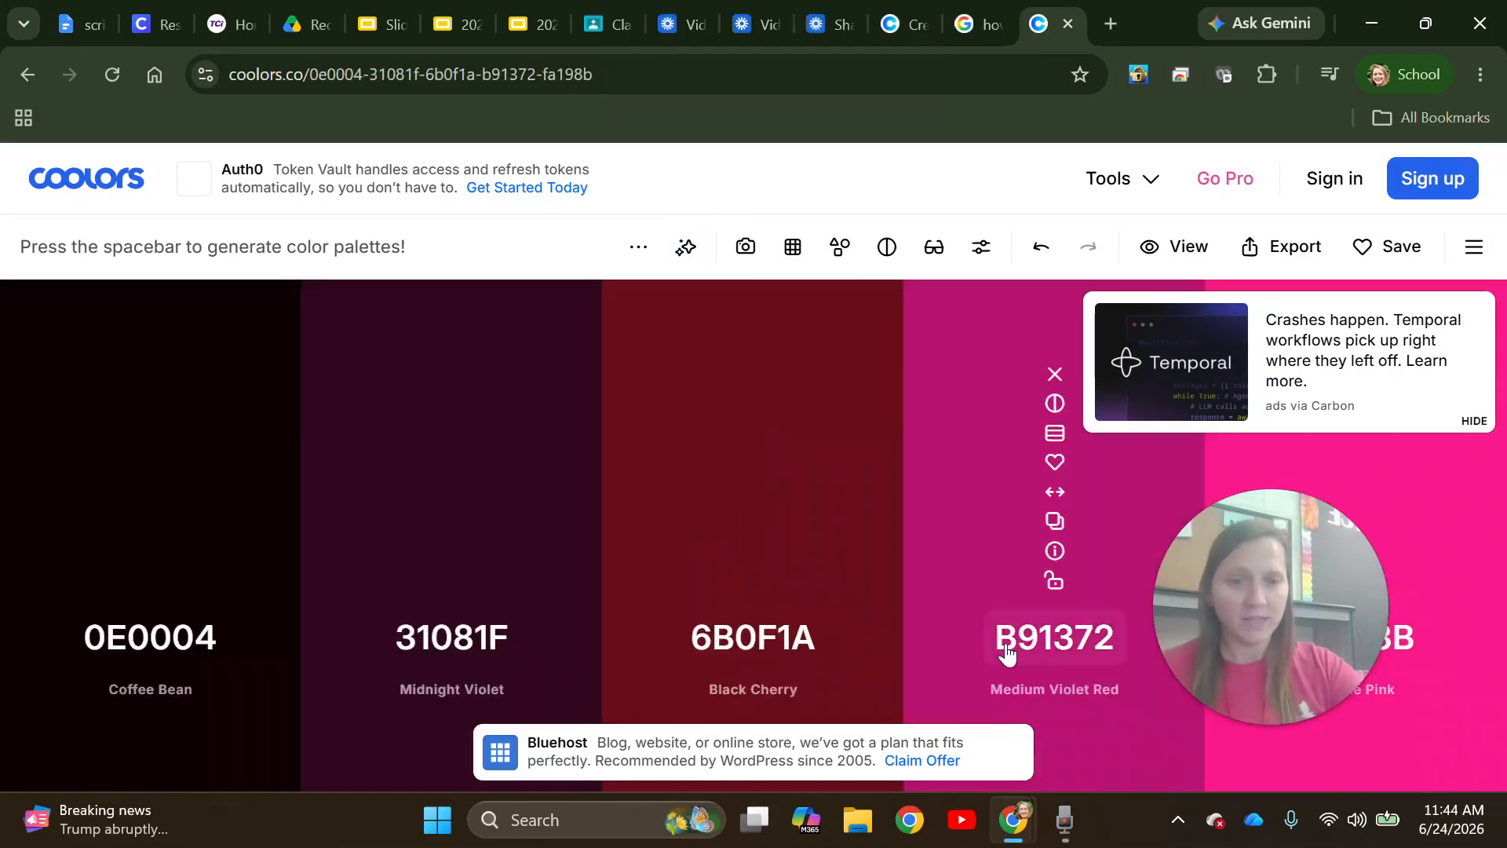
left_click(1057, 637)
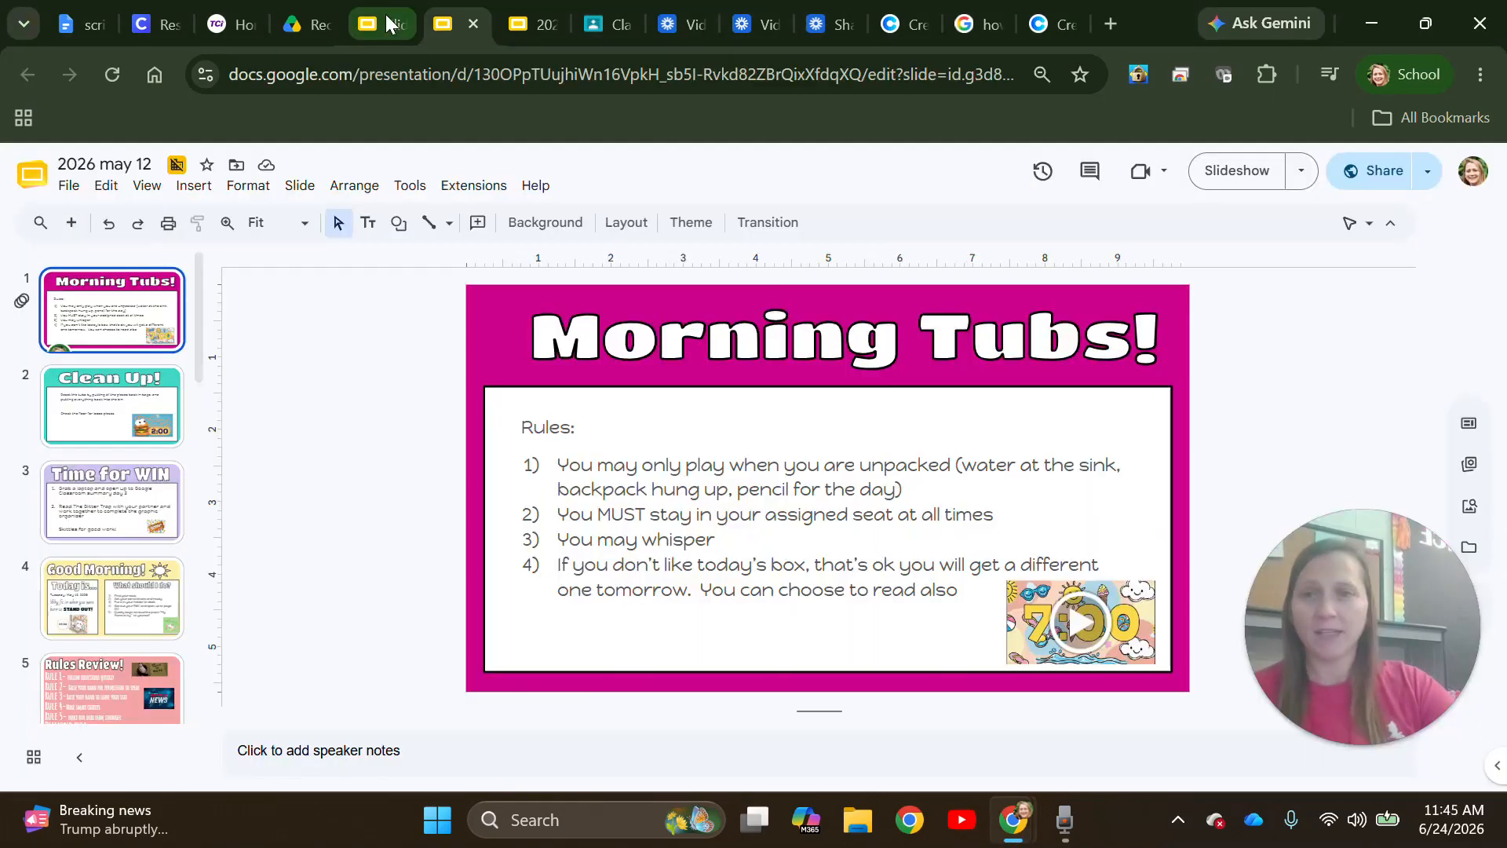
left_click(385, 23)
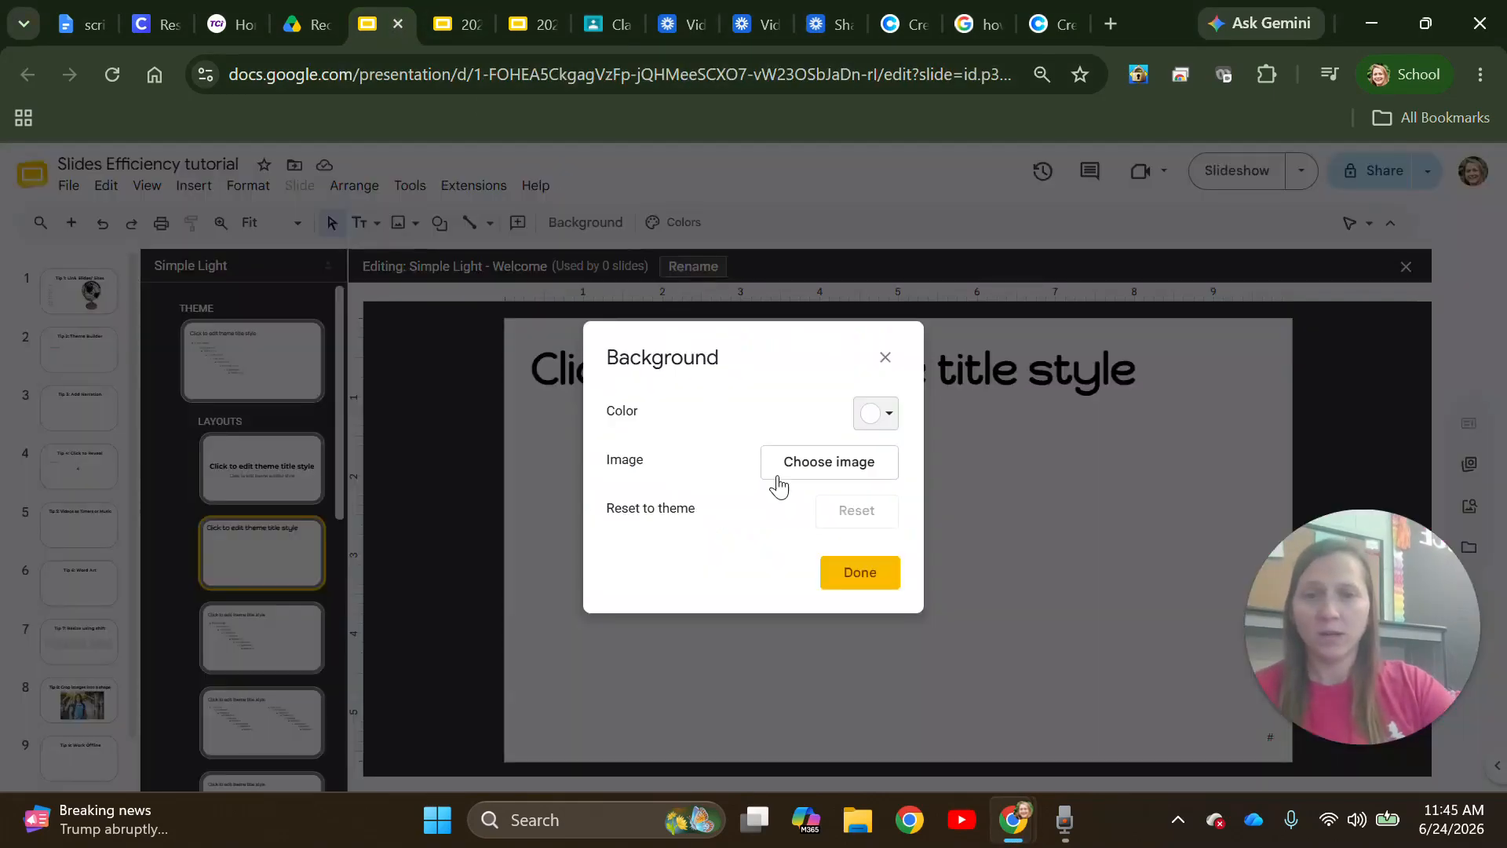
- Fill the Welcome layout background with the custom hex colour B91372
left_click(877, 415)
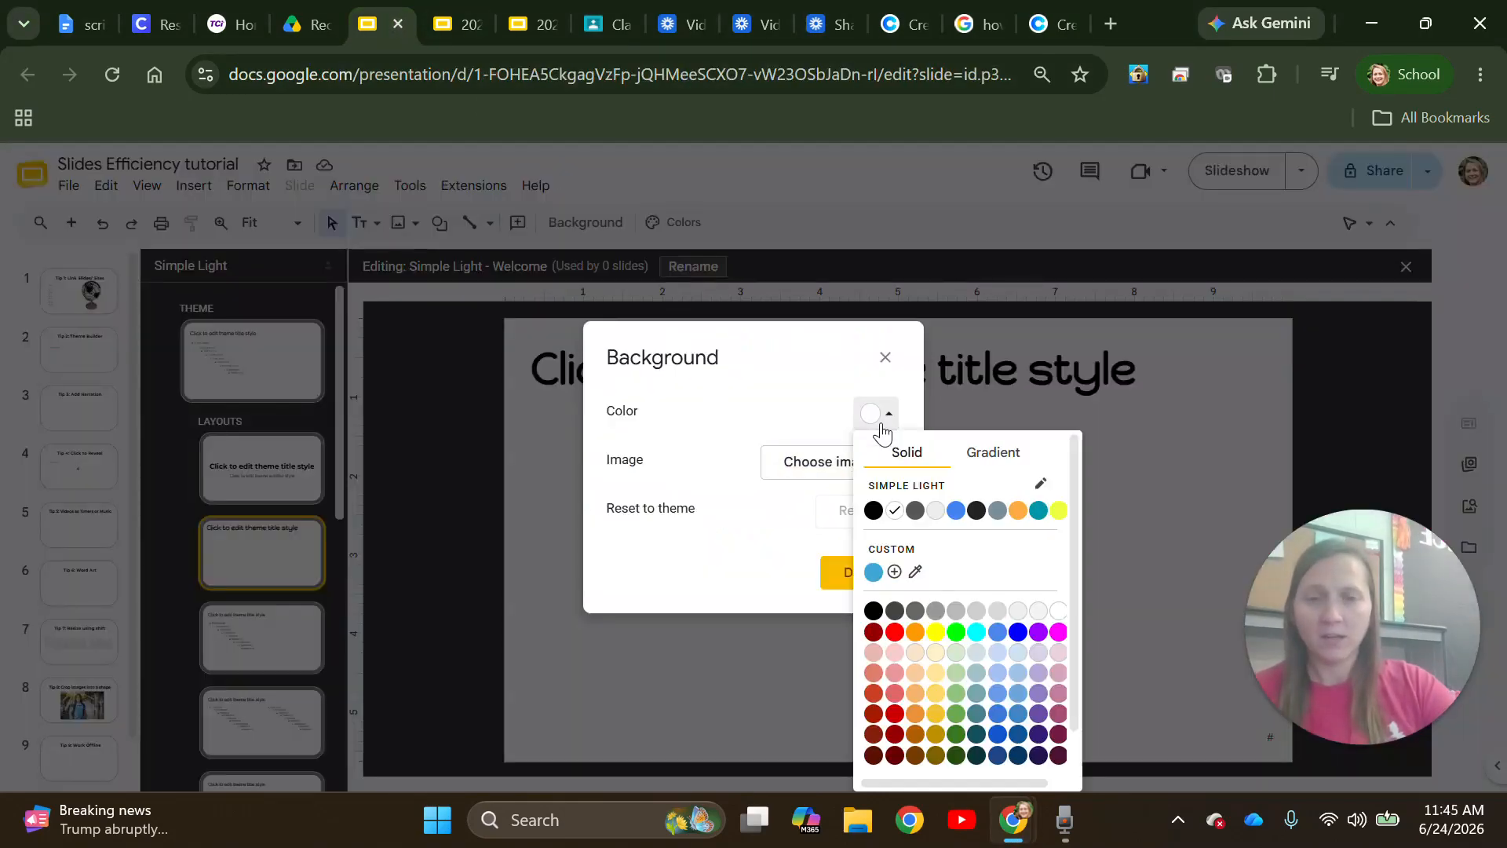
left_click(894, 572)
type("b91372")
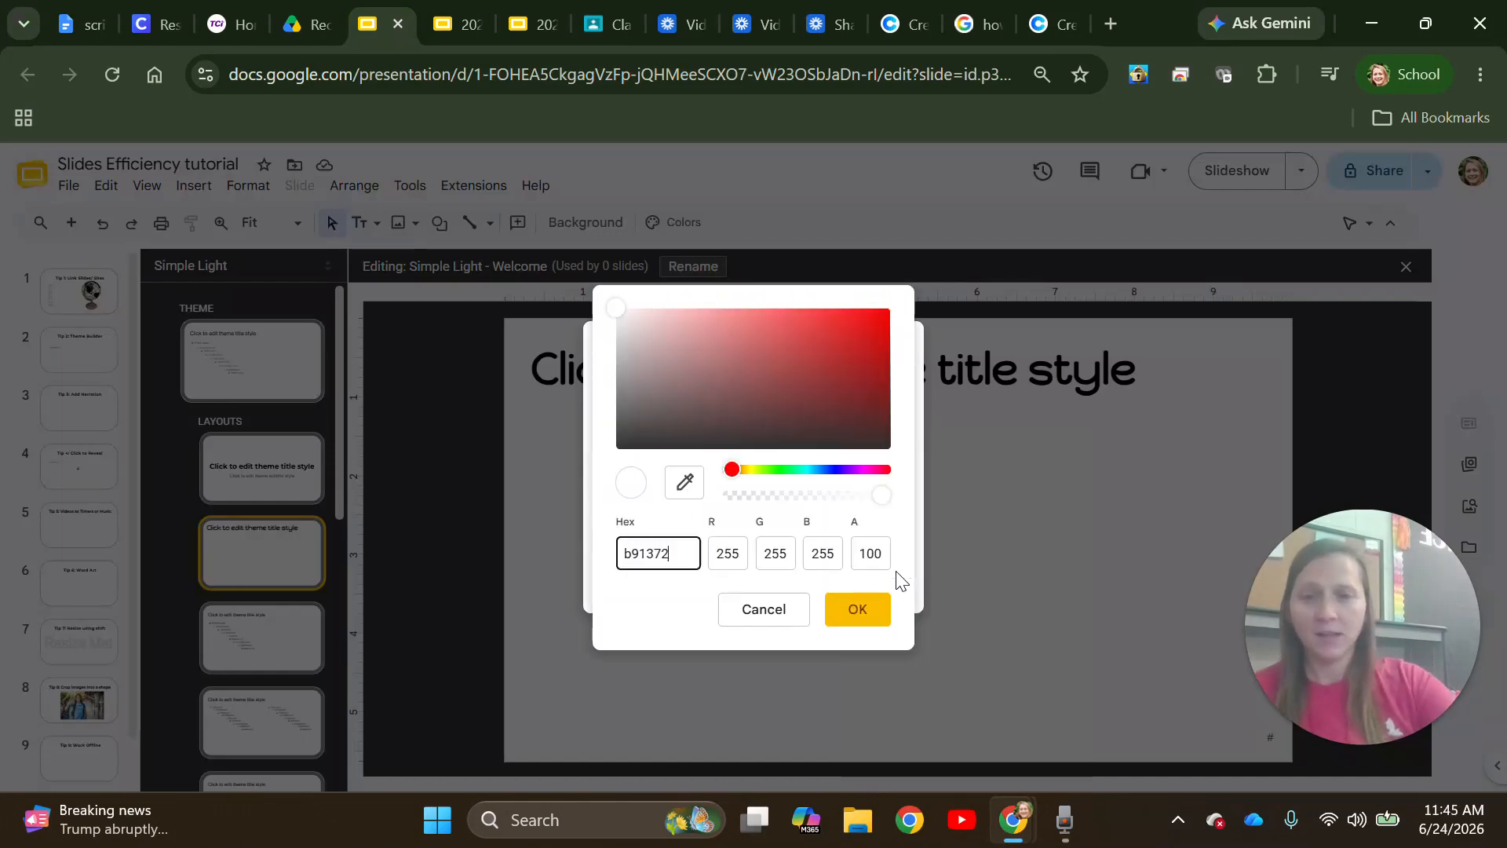
key("Return")
left_click(866, 573)
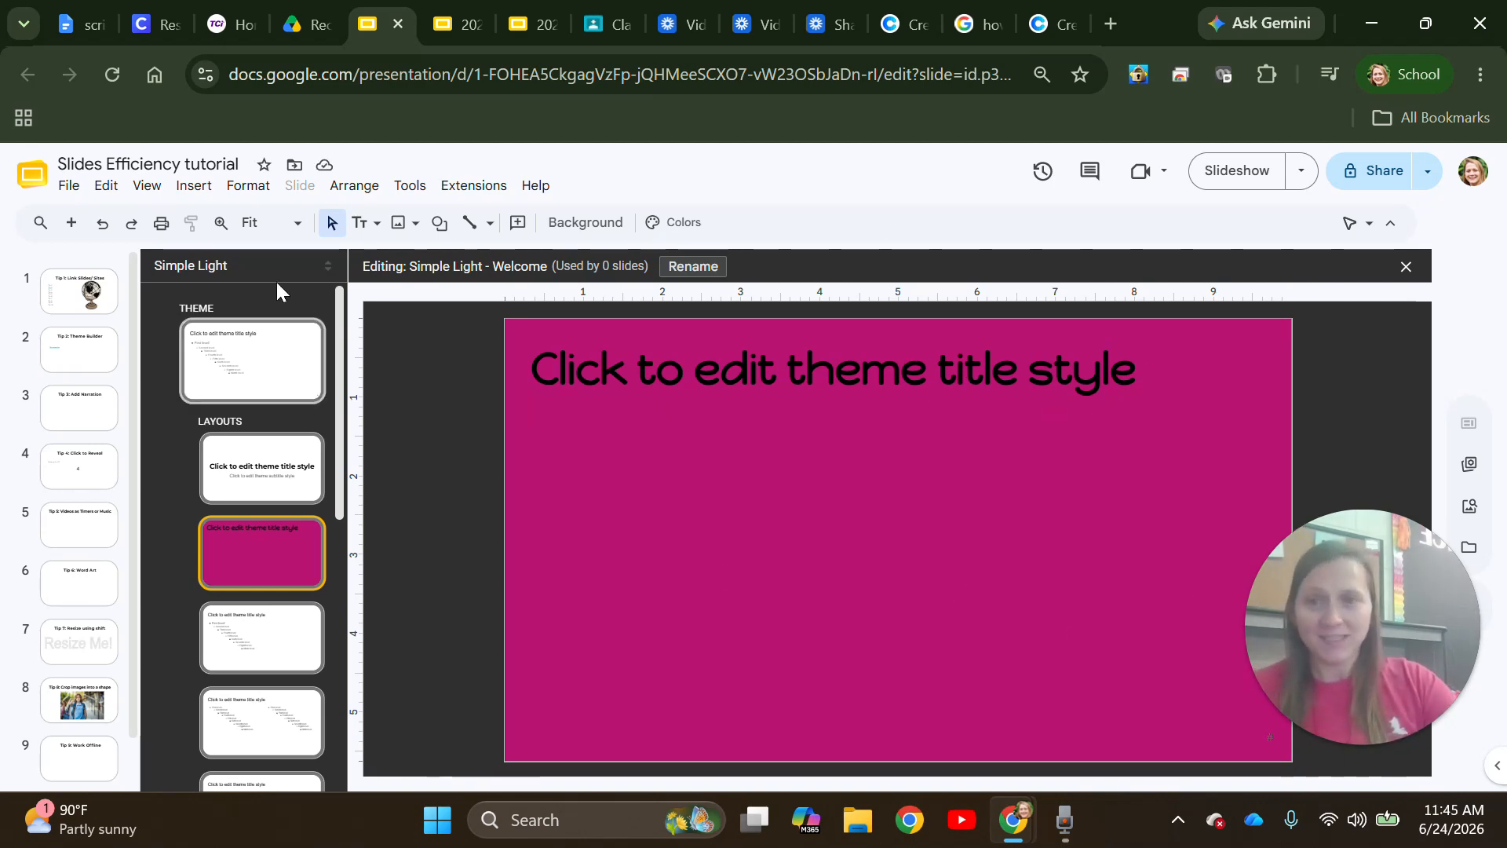
- Insert a pink Welcome-layout slide after Tip 2, then move on to the Tip 3 slide
left_click(1405, 268)
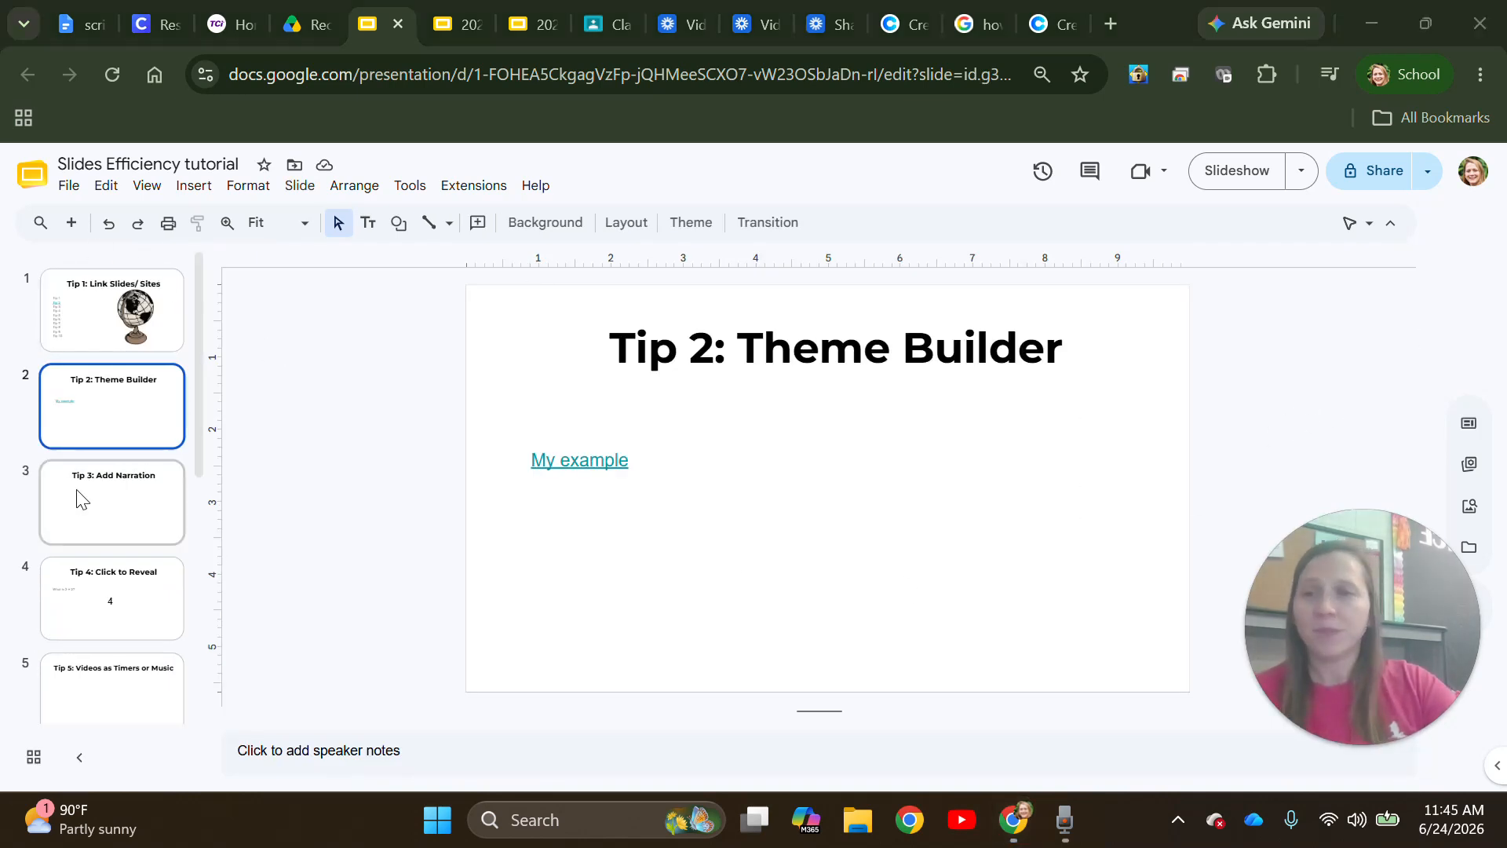
left_click(72, 225)
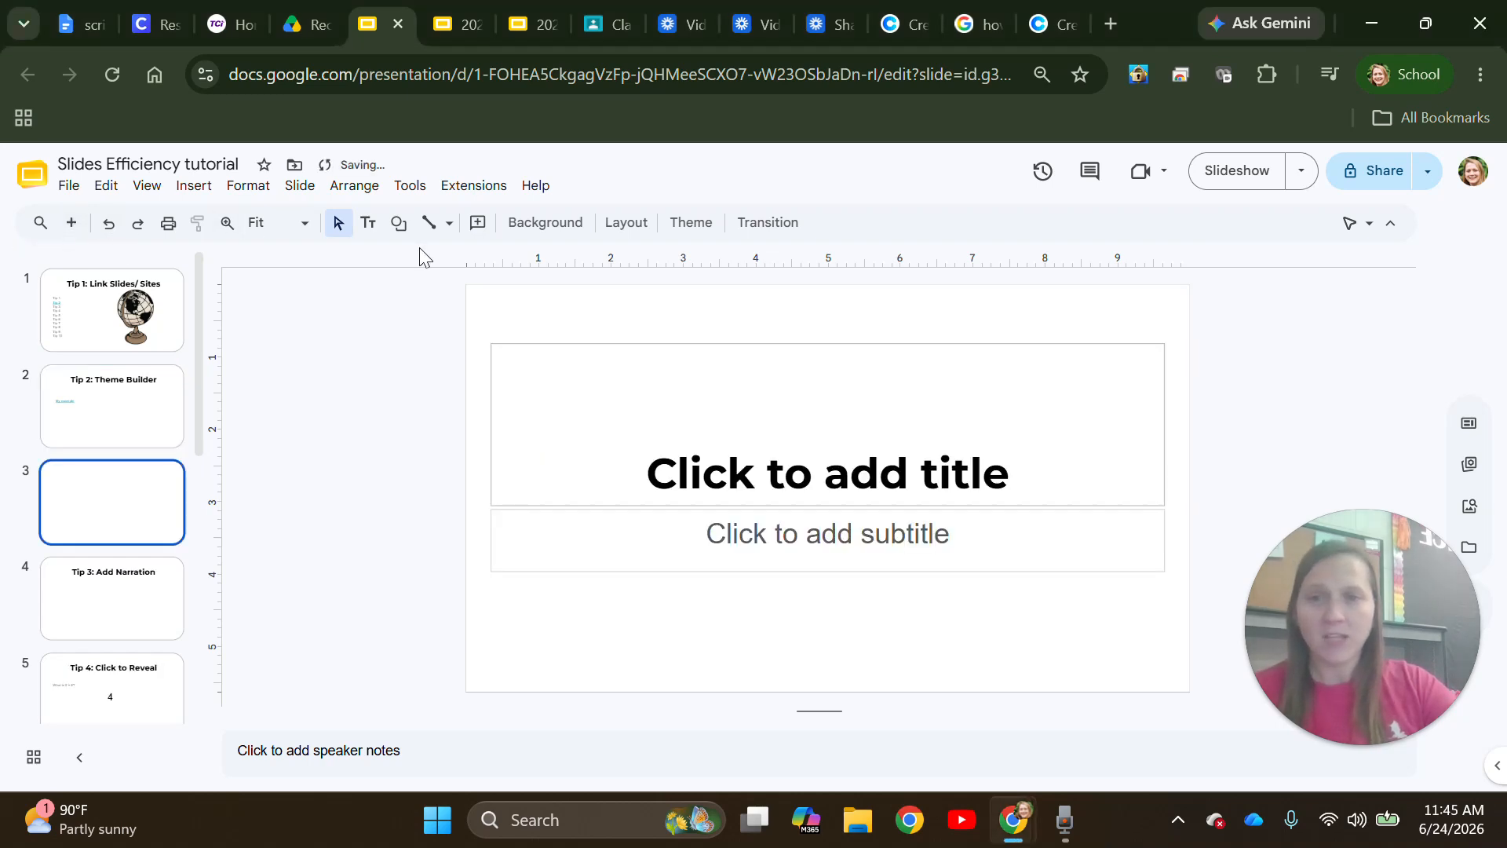
left_click(627, 224)
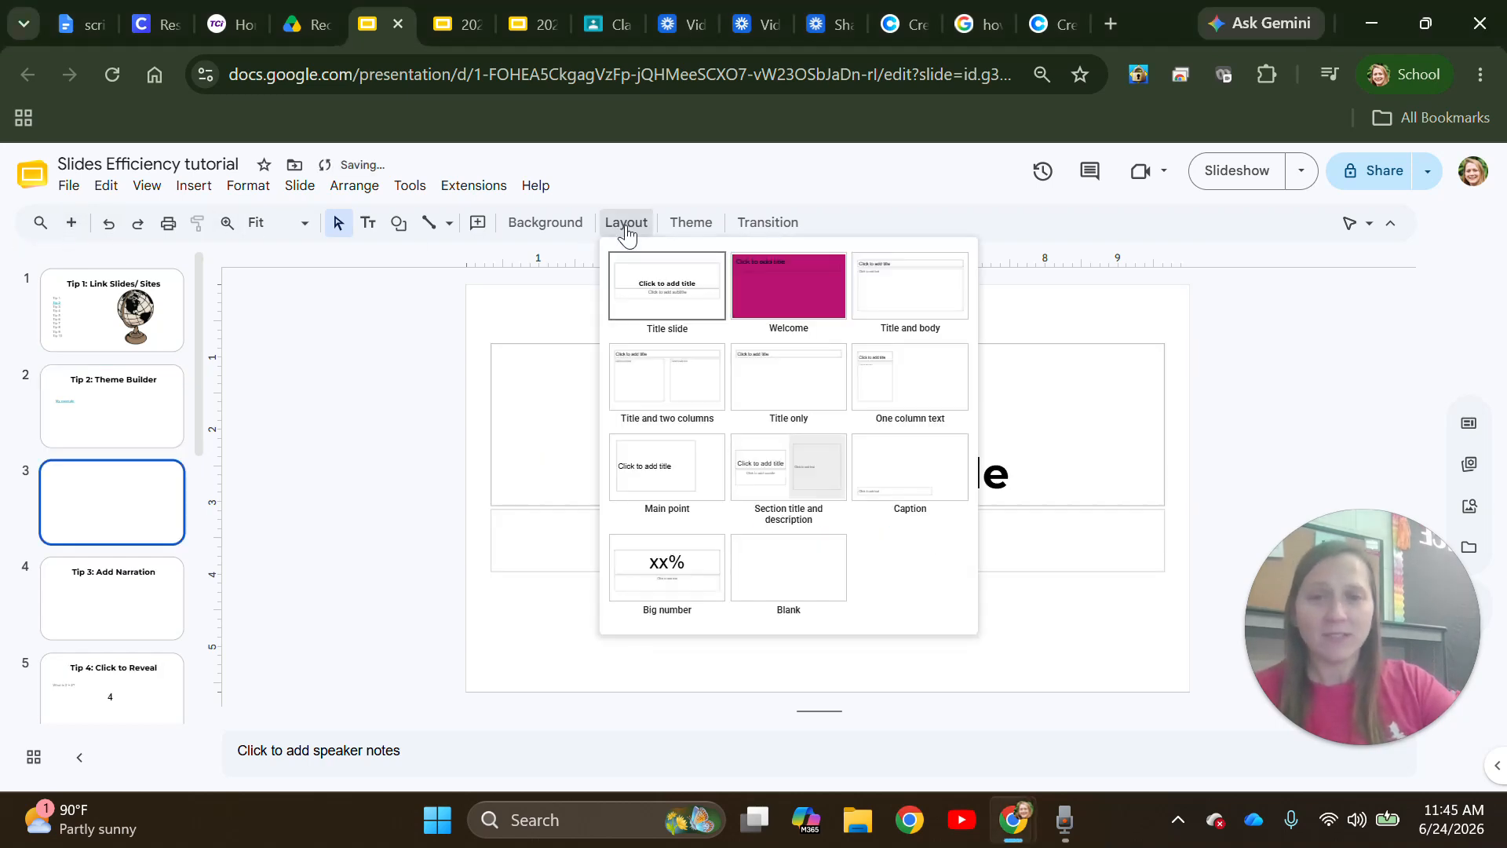
left_click(788, 311)
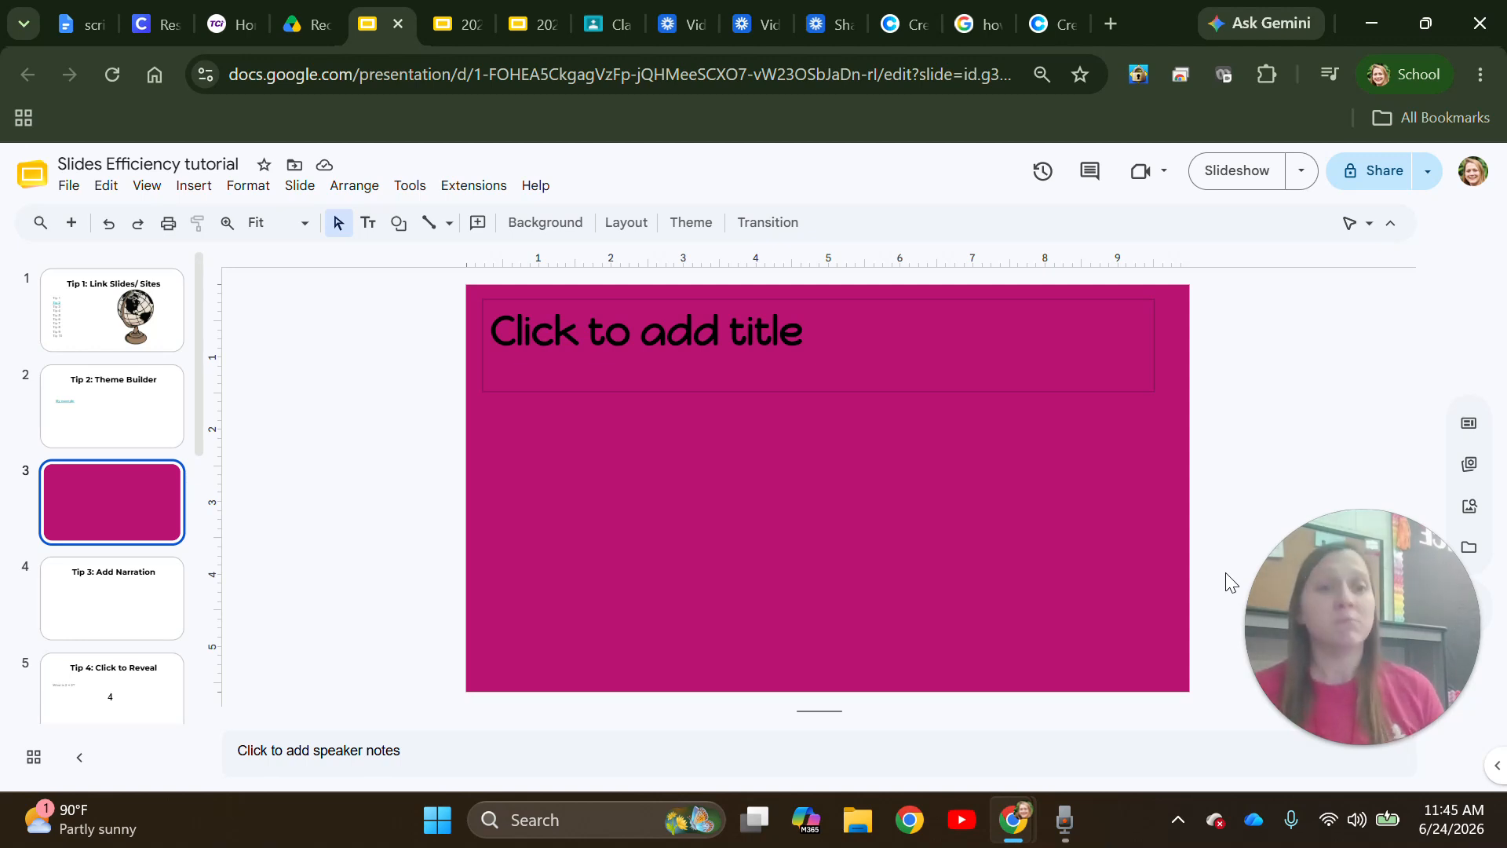
key("Down")
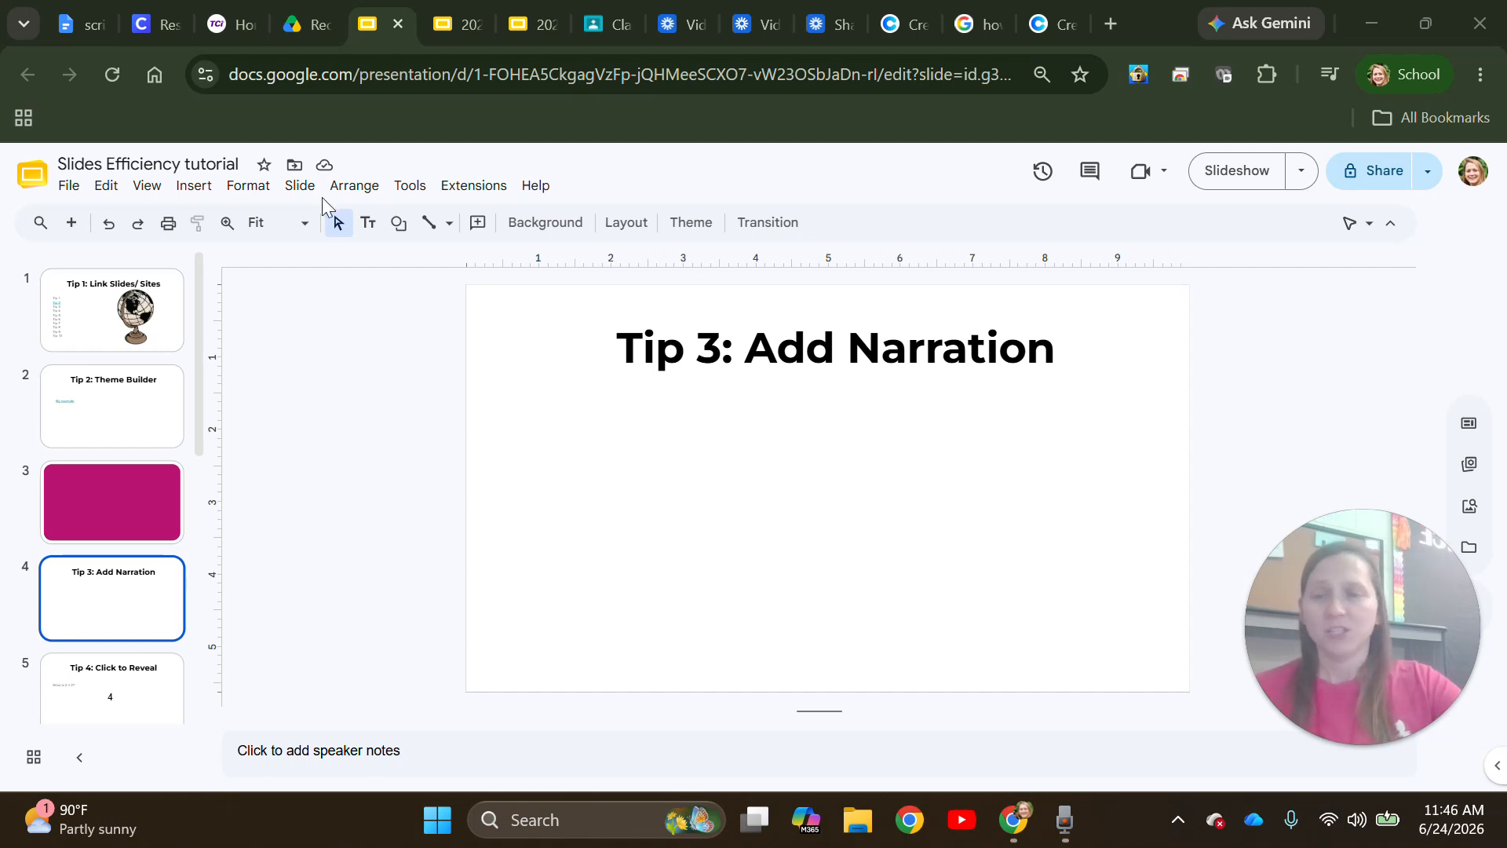
left_click(206, 196)
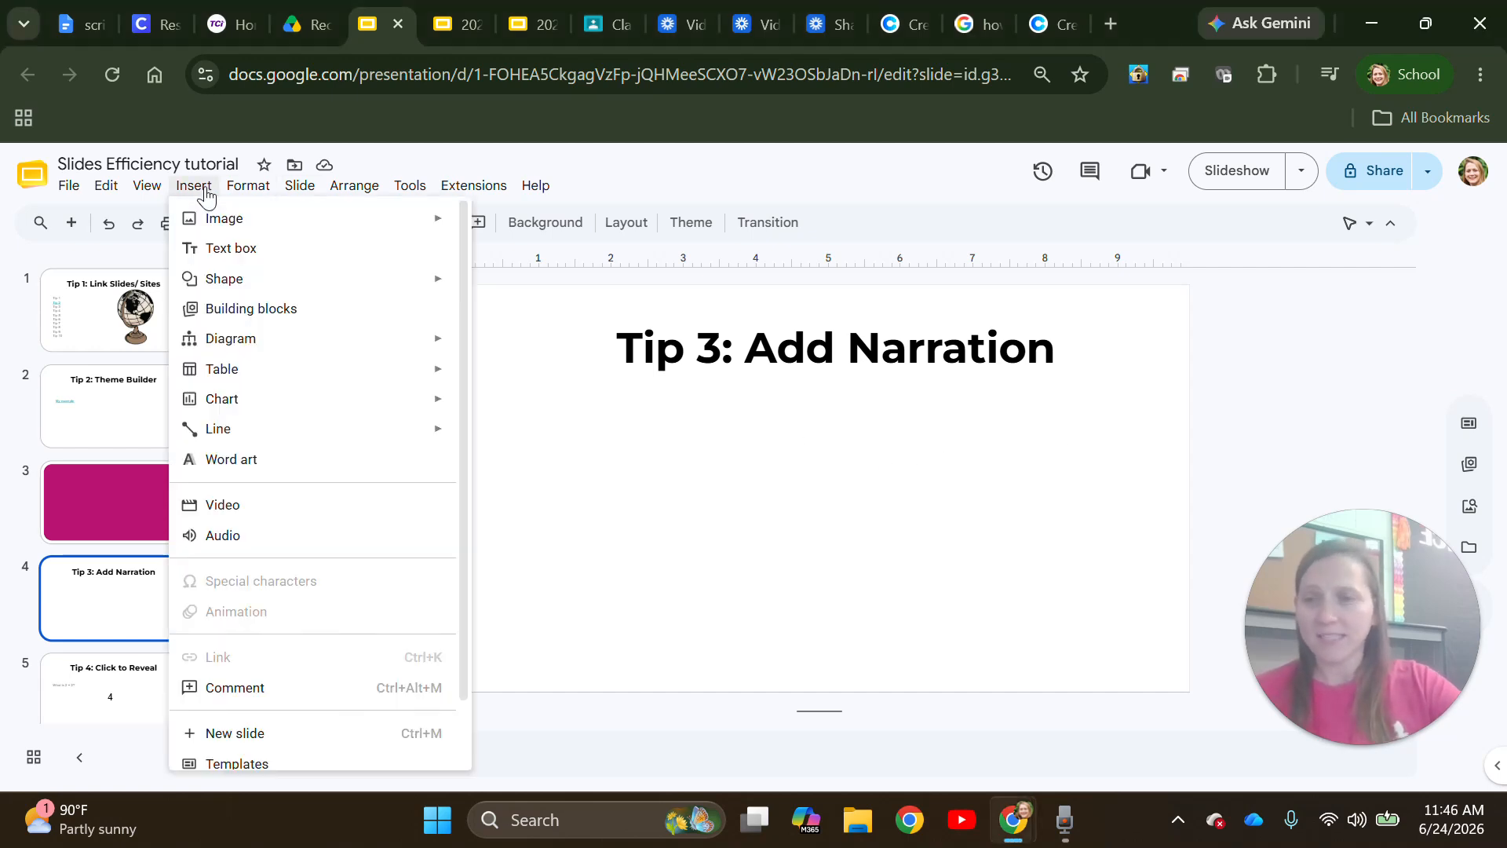
- Insert tutorial.wav from the recent audio files onto the Tip 3 slide
left_click(275, 545)
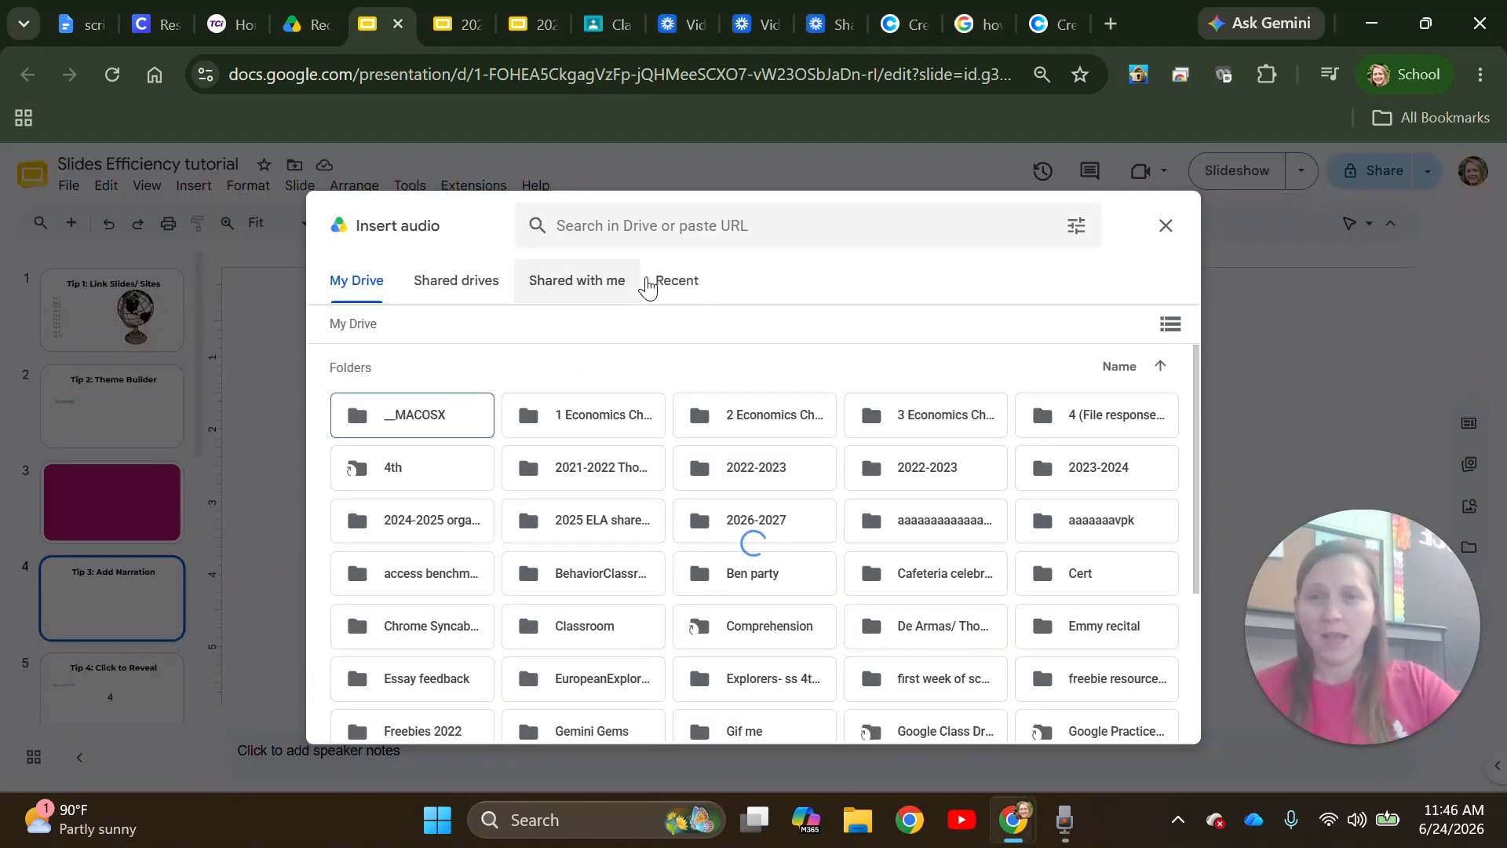
left_click(648, 291)
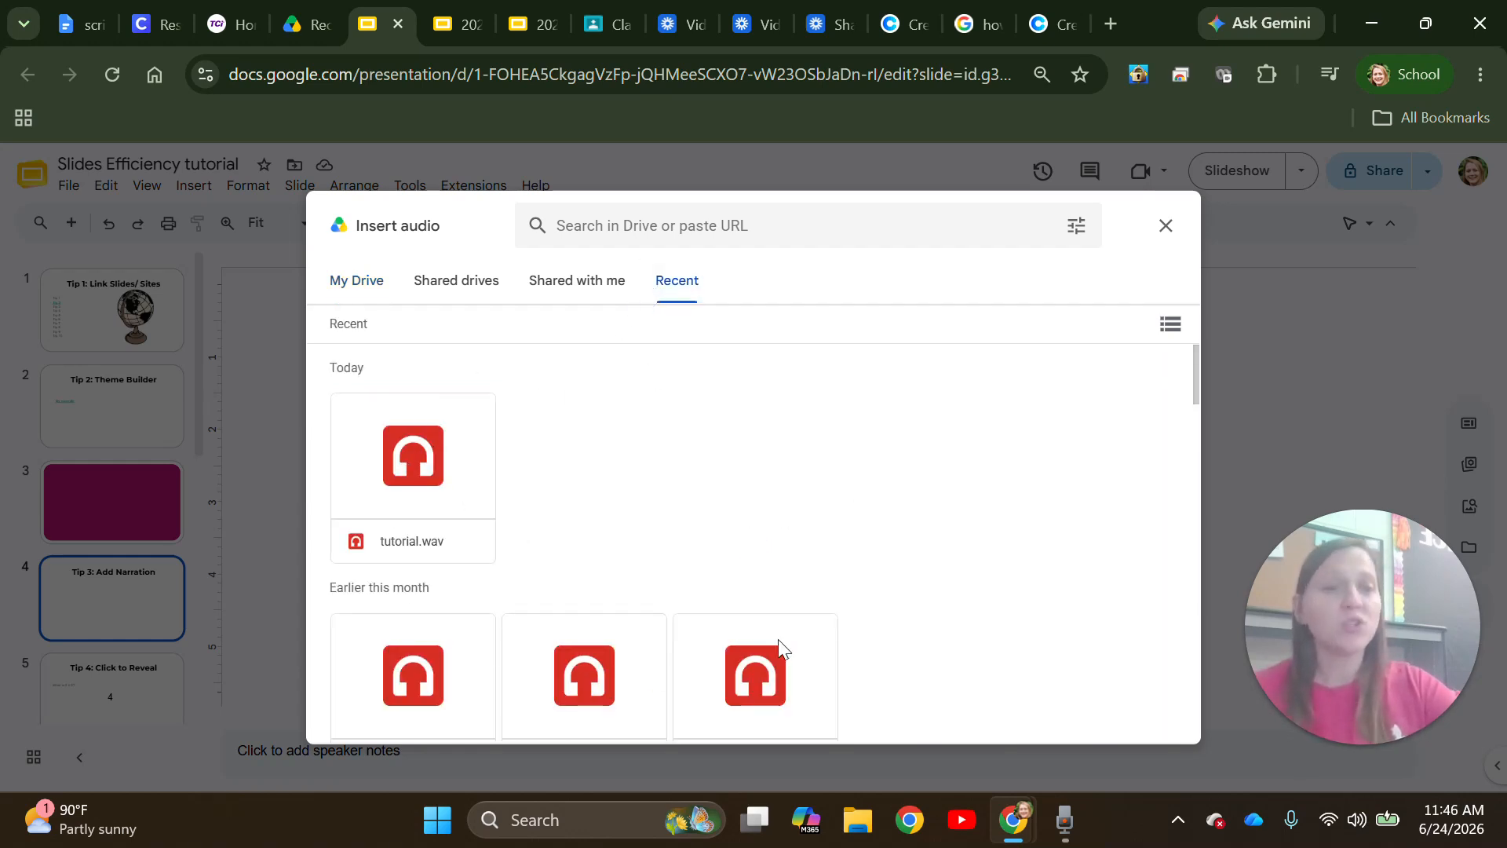
double_click(413, 499)
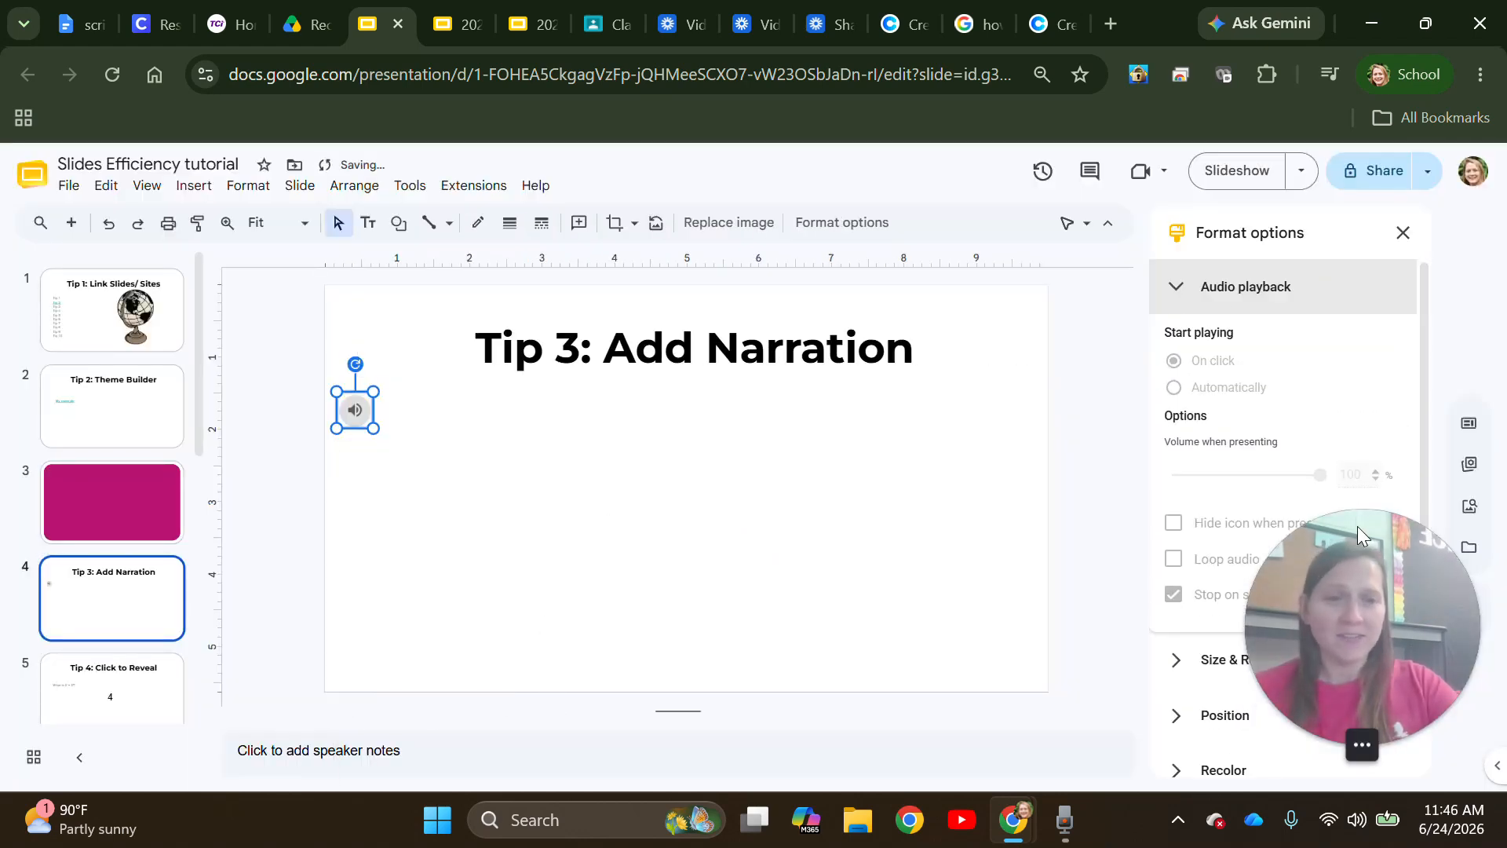
- Keep tutorial.wav playback starting on click, then preview the clip
left_click_drag(1358, 526, 847, 591)
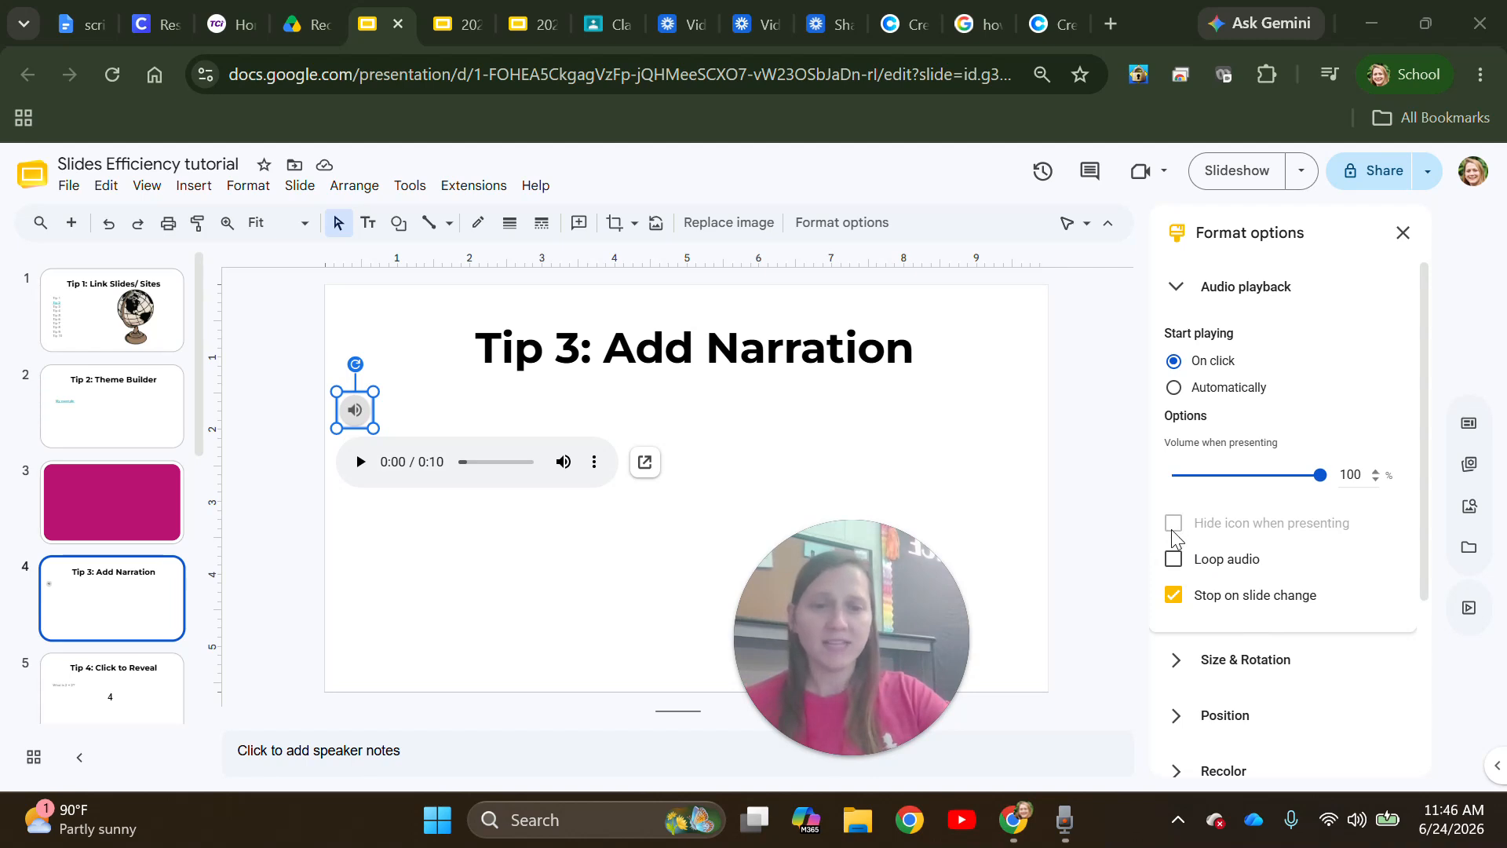
left_click(1175, 388)
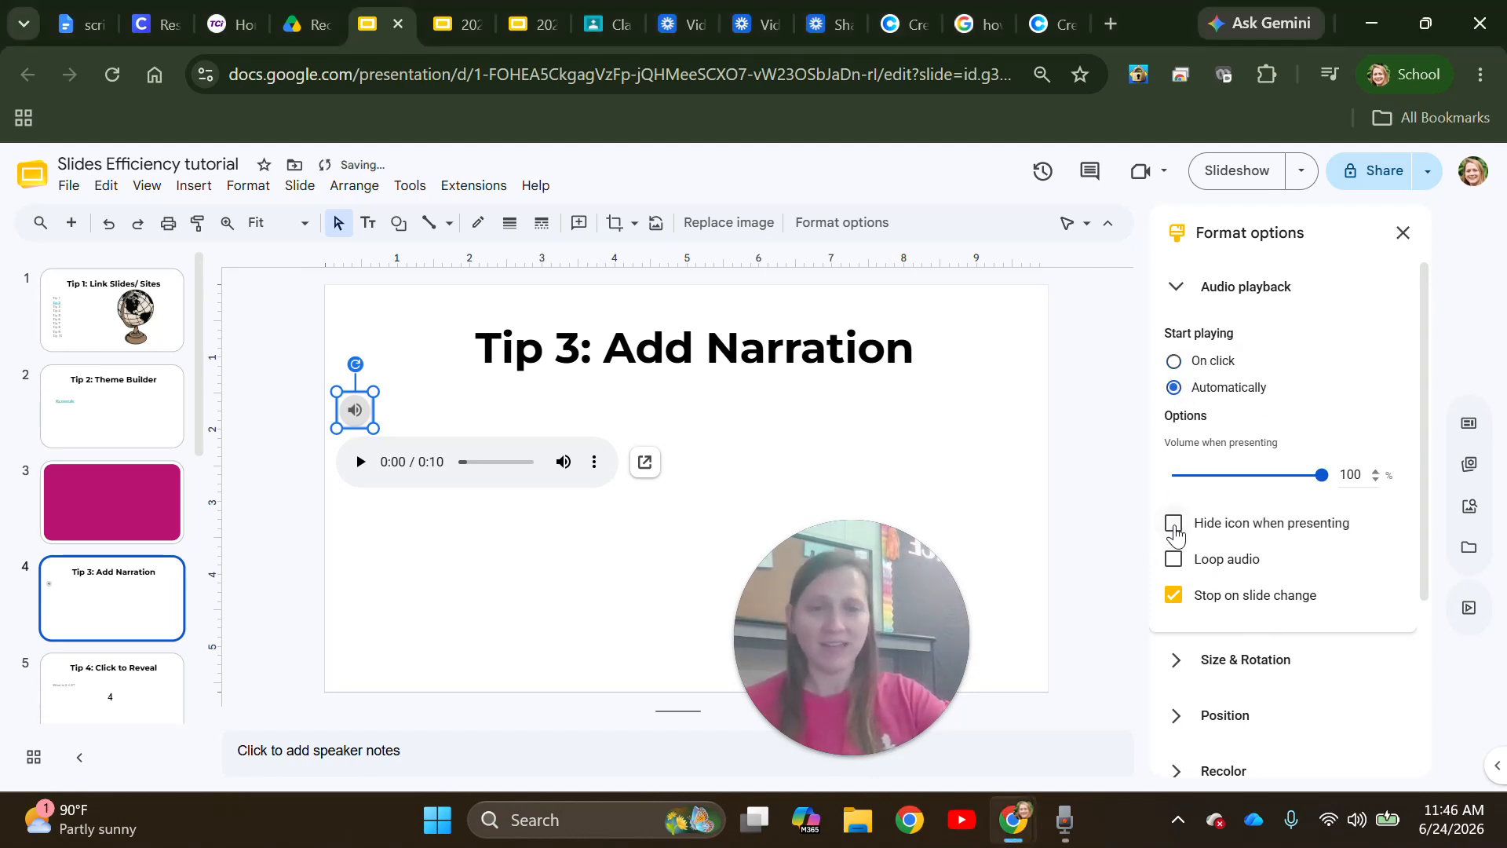
left_click(1175, 360)
left_click(360, 462)
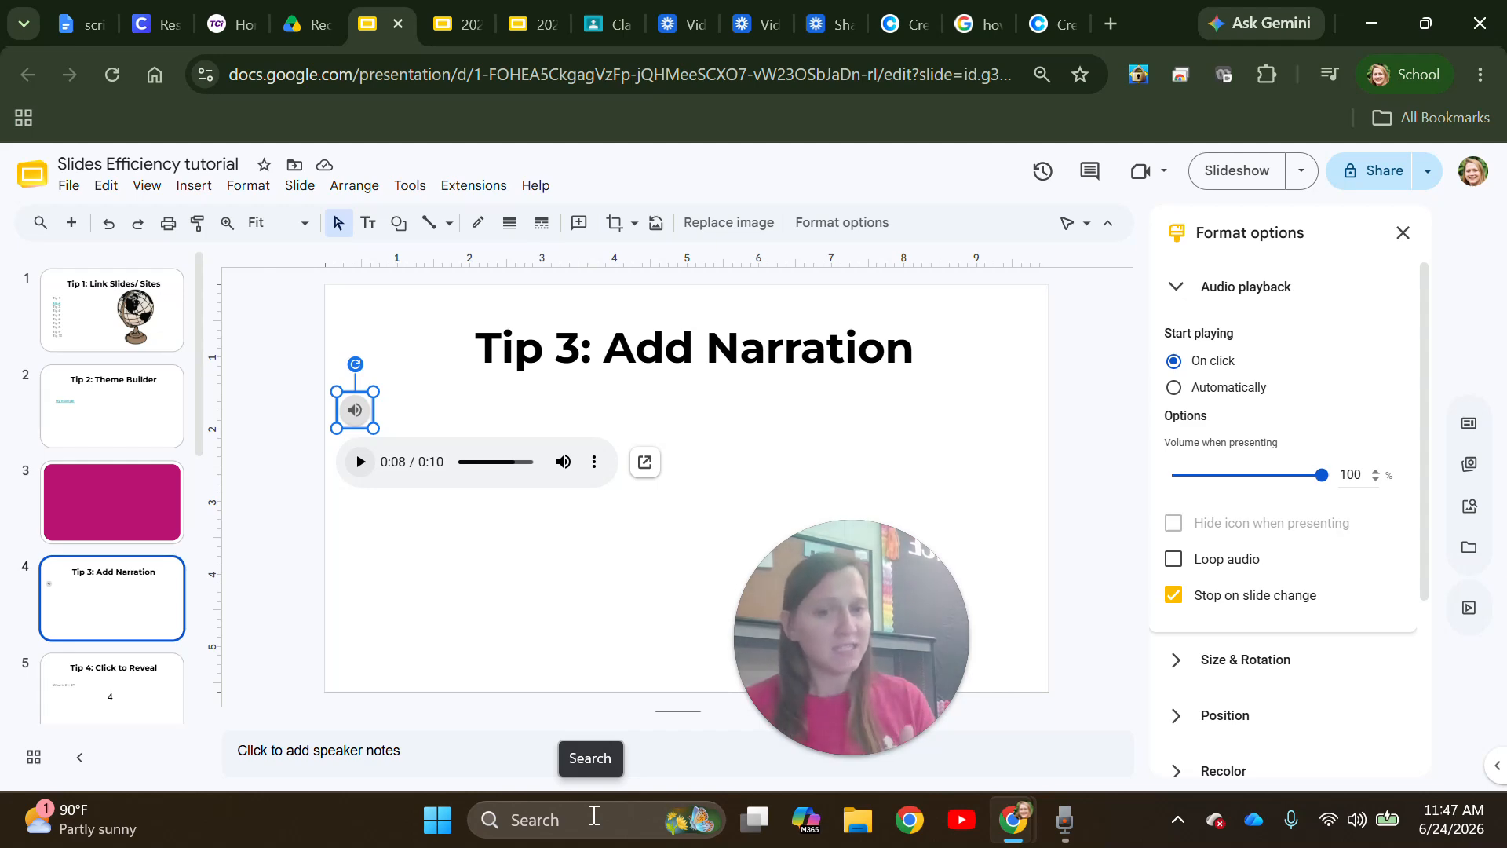
- Open Sound Recorder and check its settings save recordings as WAV (lossless)
left_click(594, 816)
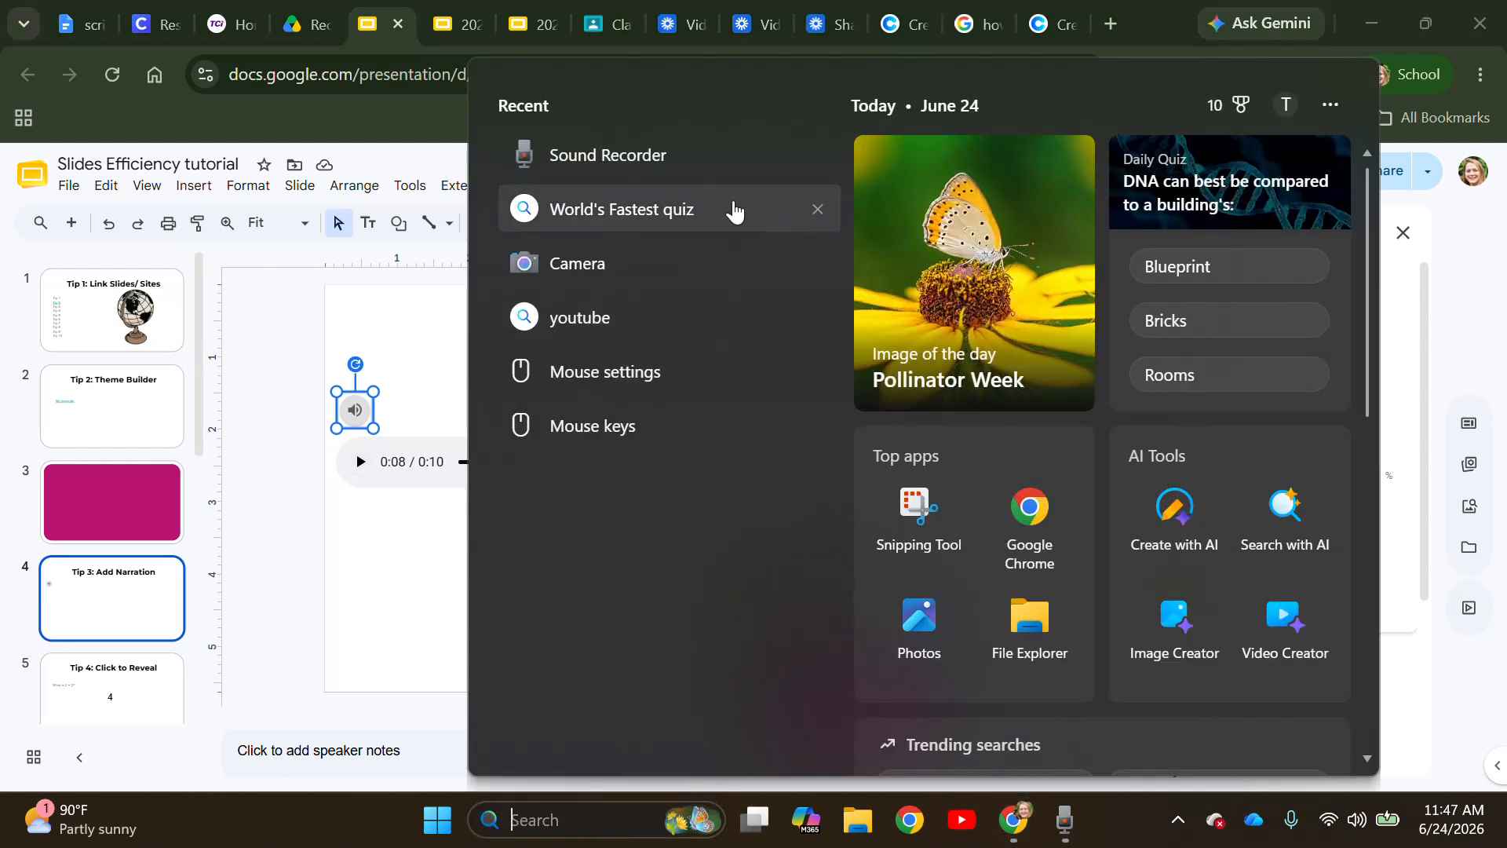
left_click(686, 174)
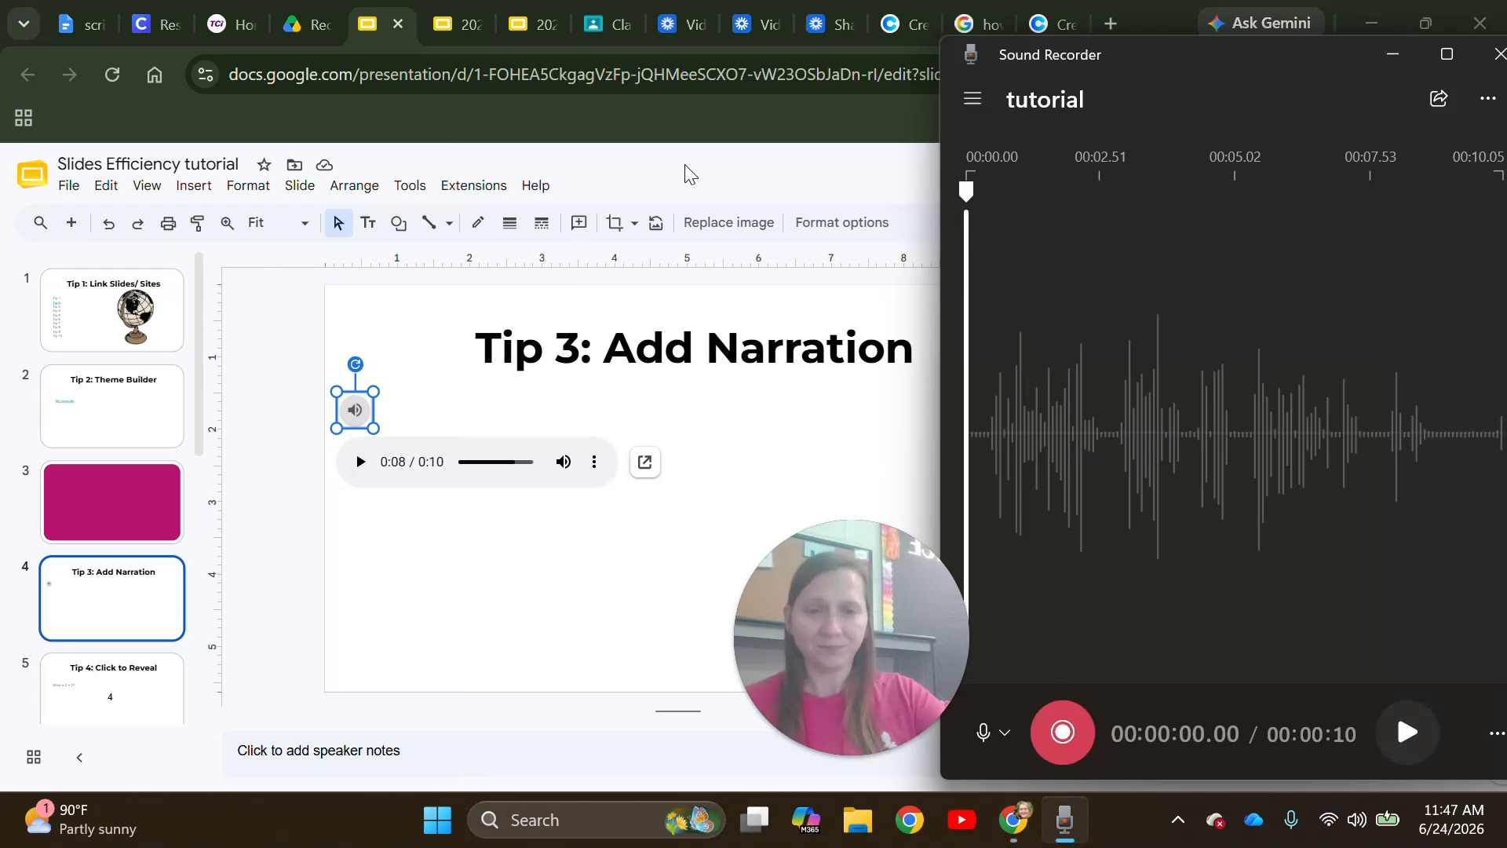
left_click_drag(1288, 70, 1114, 69)
left_click(1326, 109)
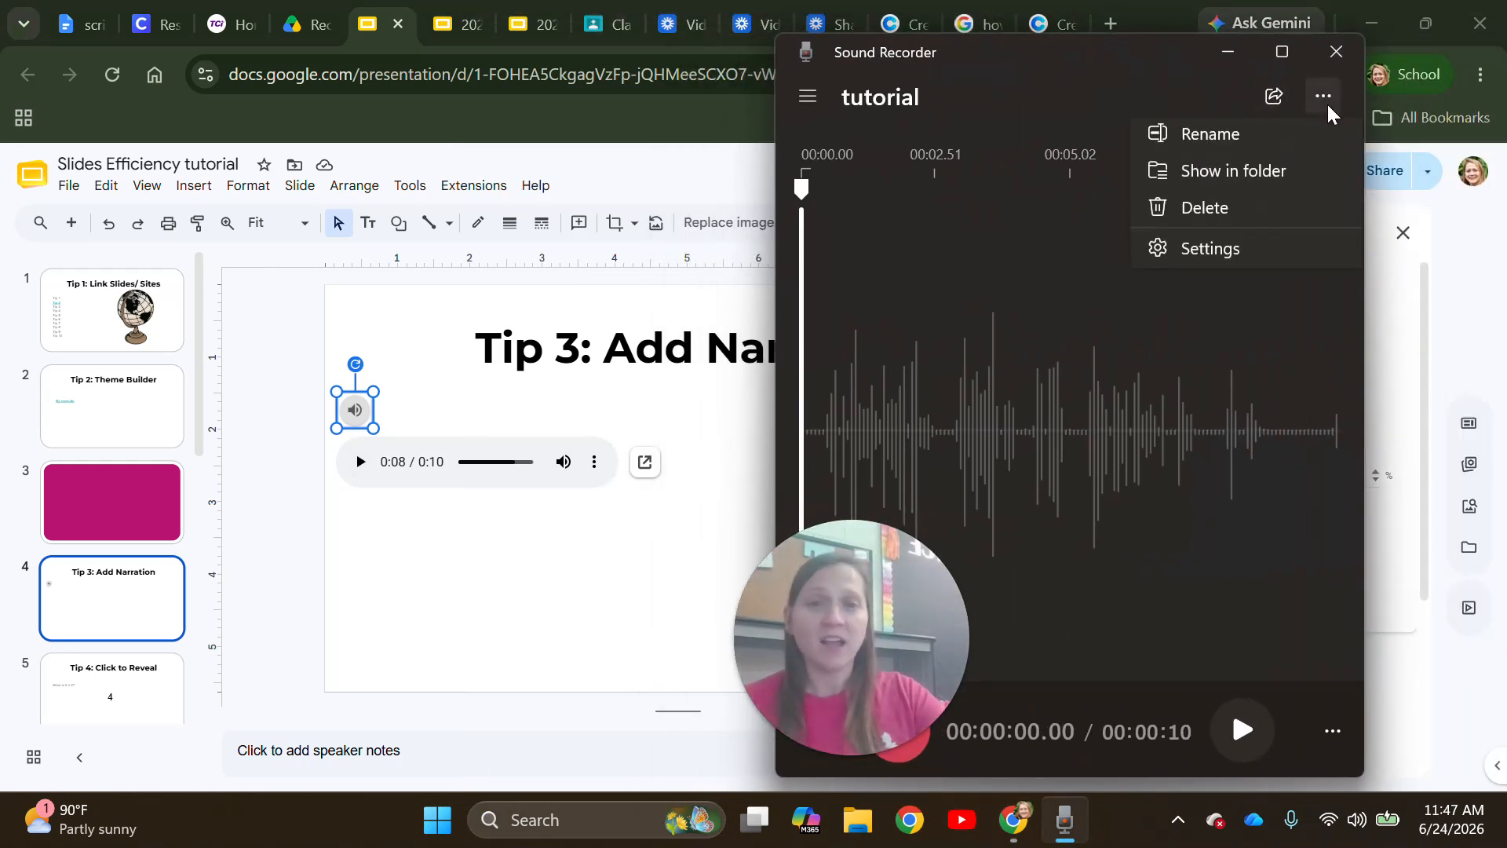
left_click(1245, 256)
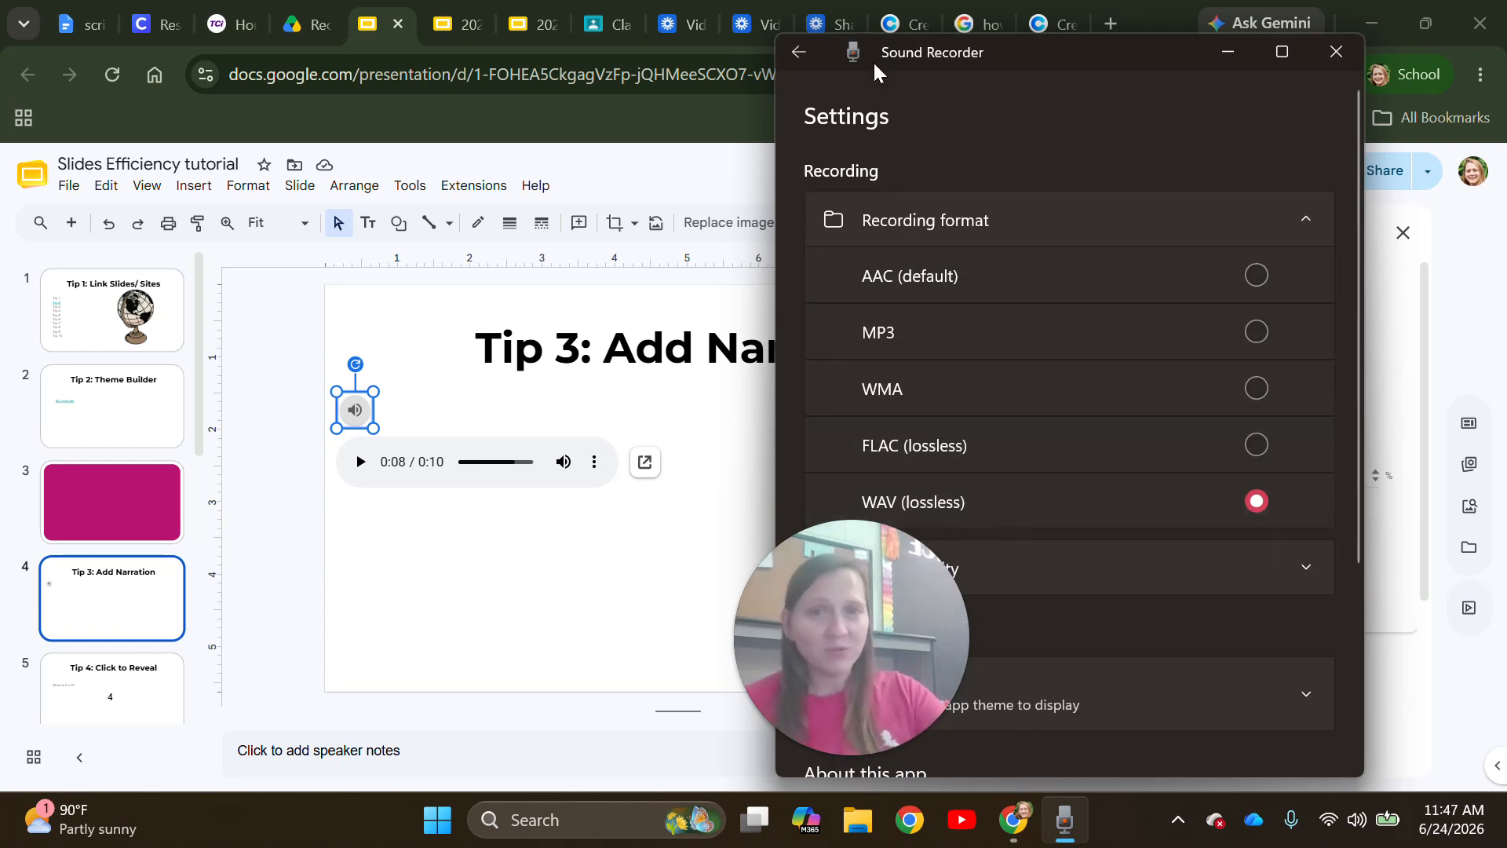
left_click(807, 48)
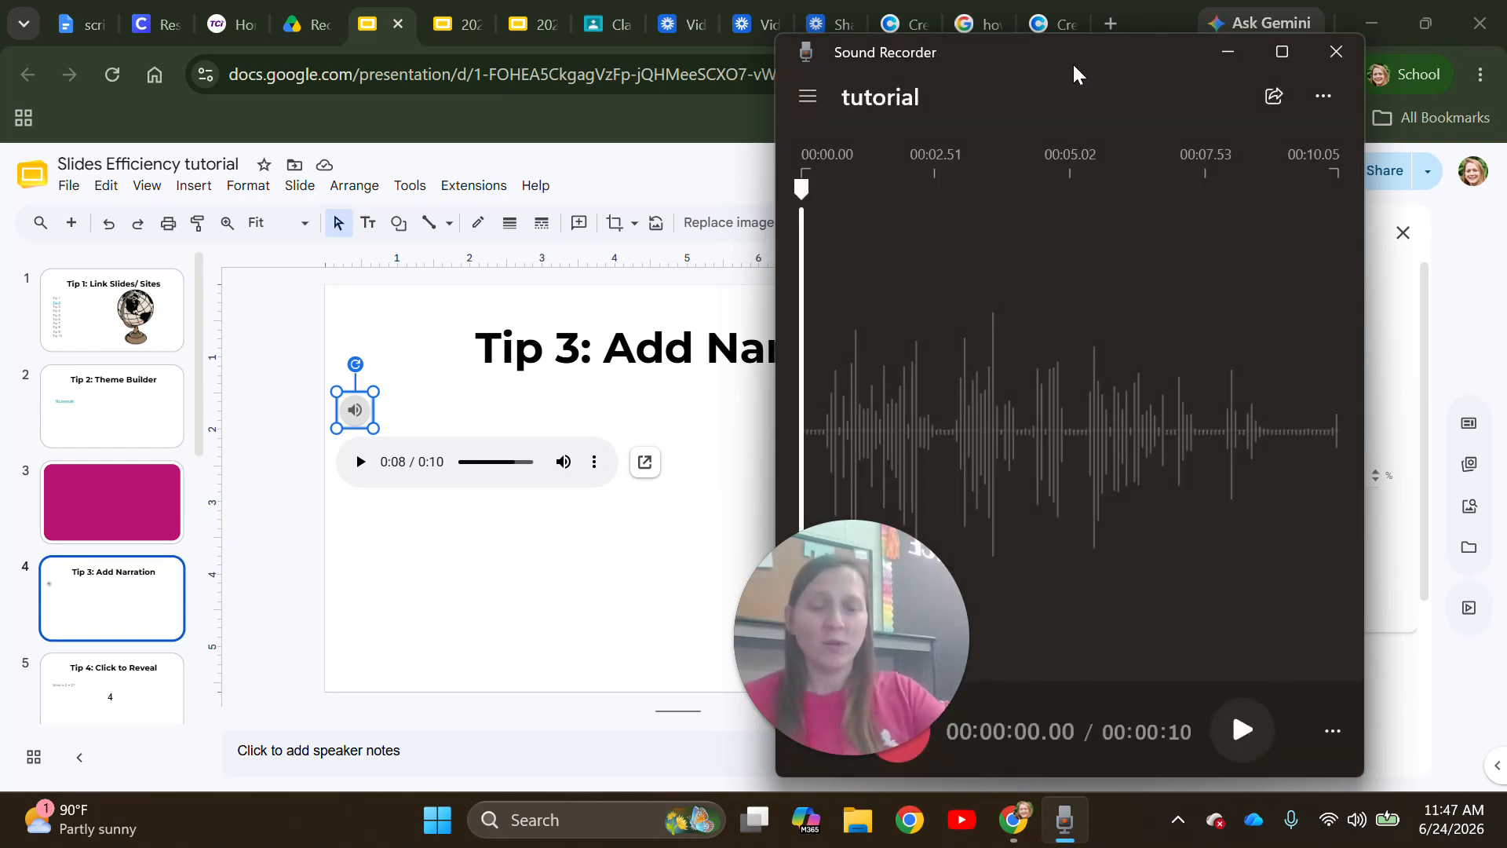
- Show the tutorial recording in its Sound Recordings folder in File Explorer
left_click_drag(1076, 68, 1241, 59)
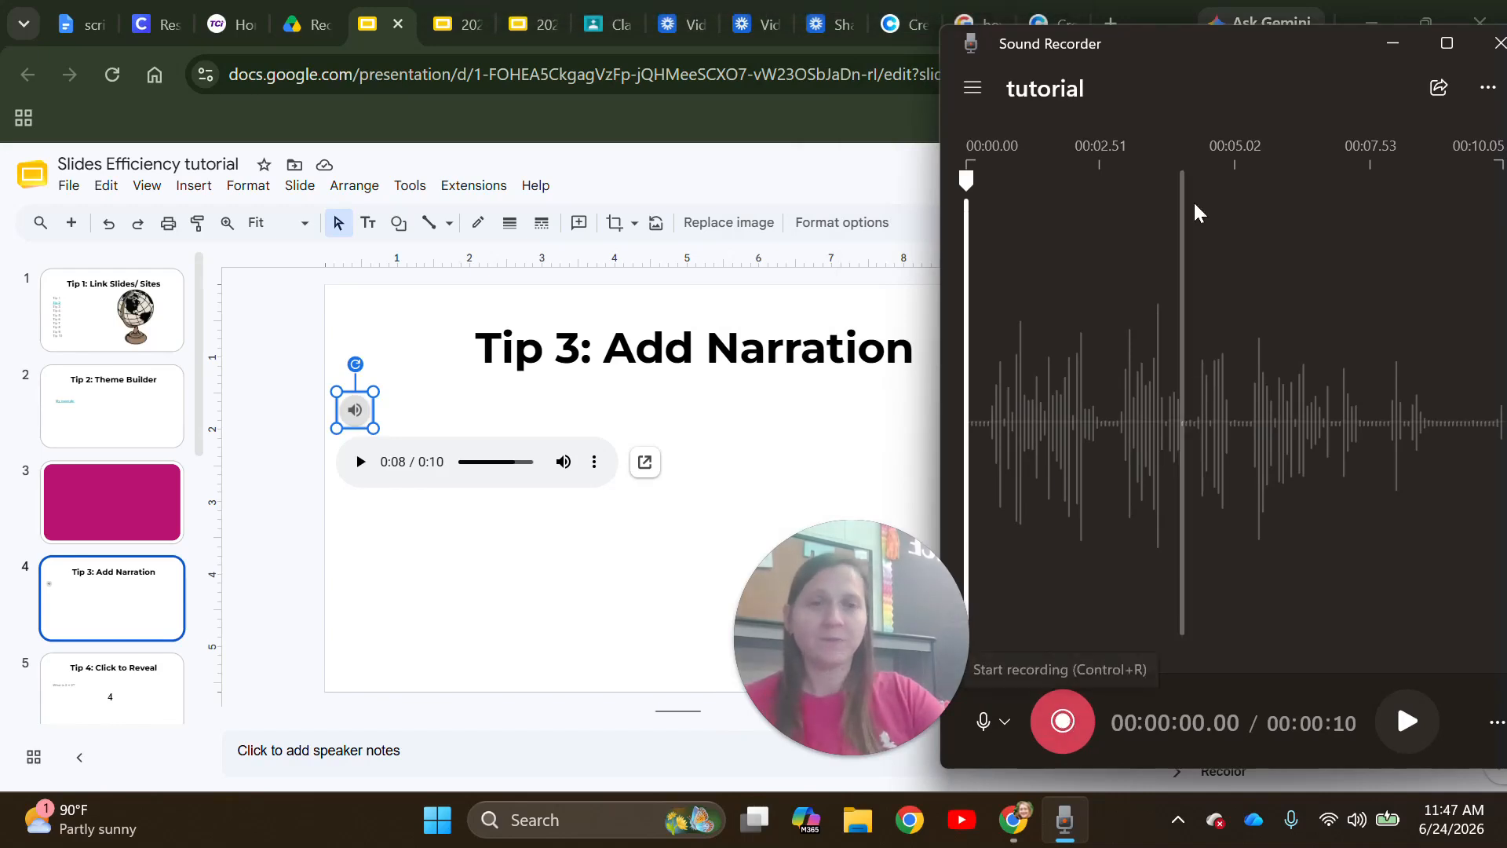
left_click_drag(1199, 56, 1144, 76)
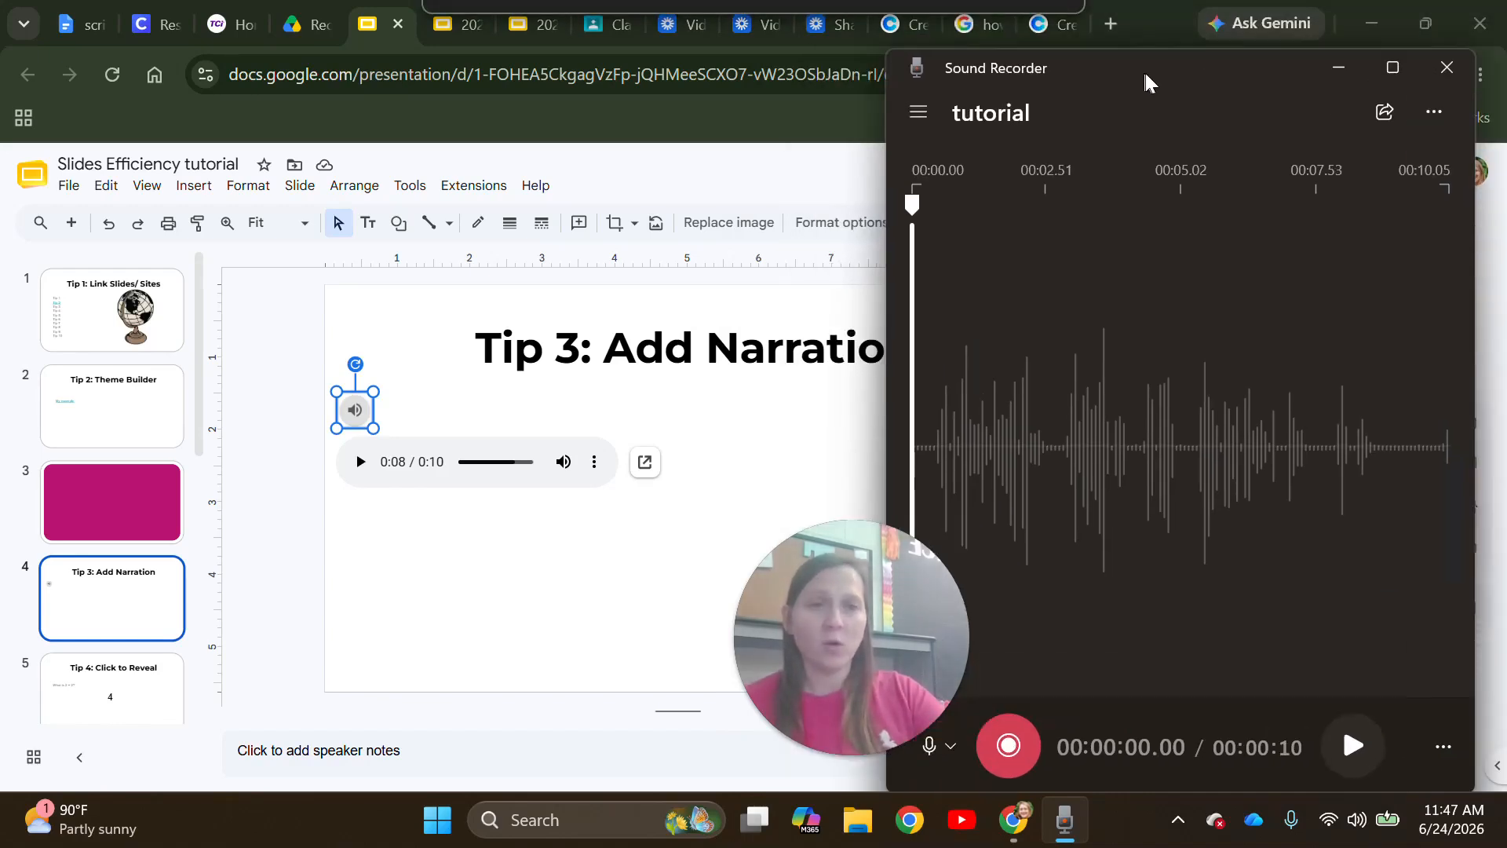
left_click(1430, 110)
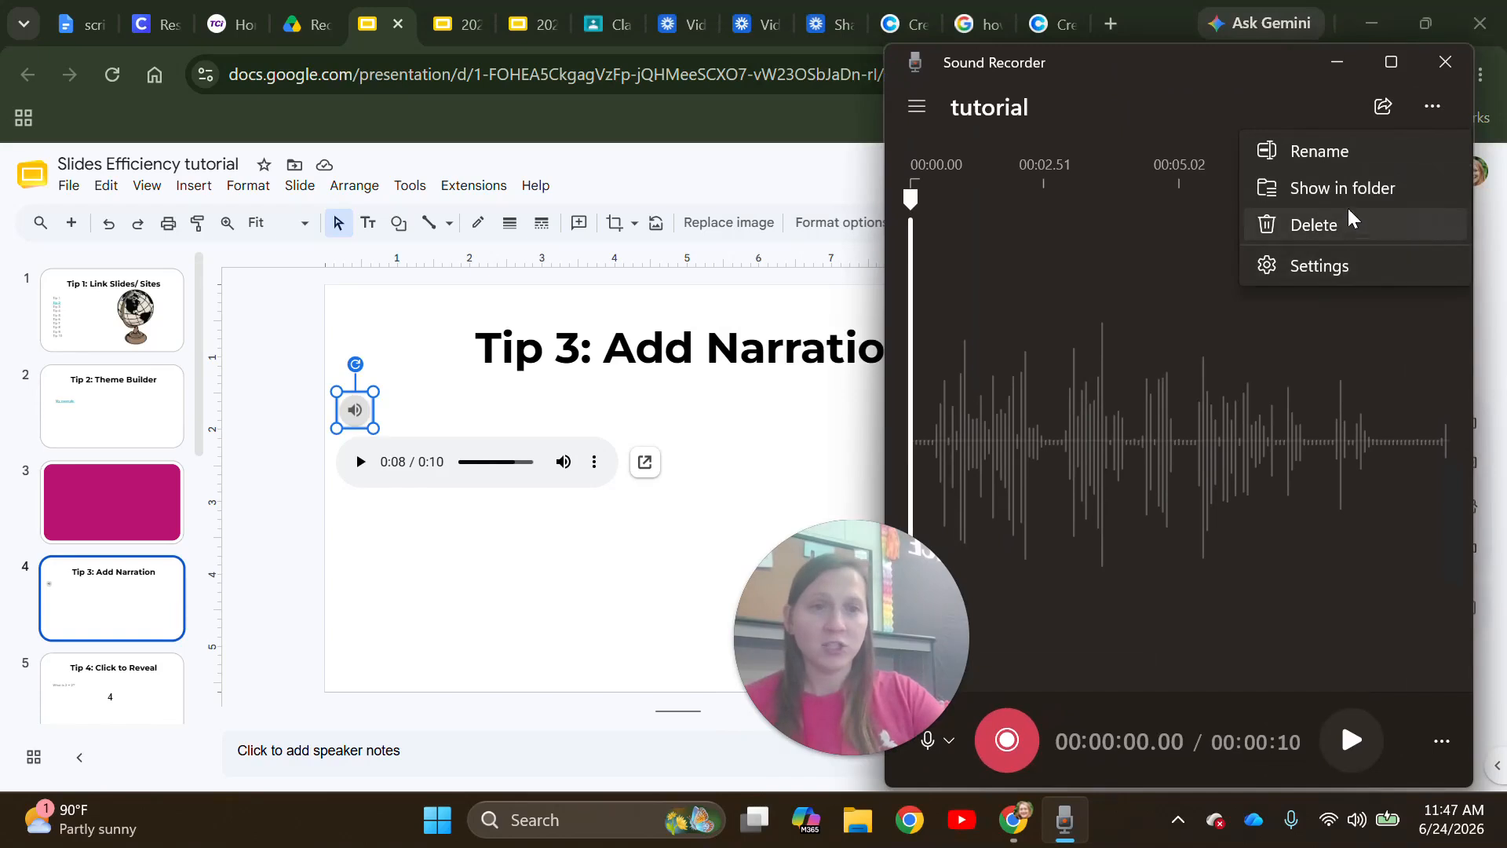
left_click(1349, 202)
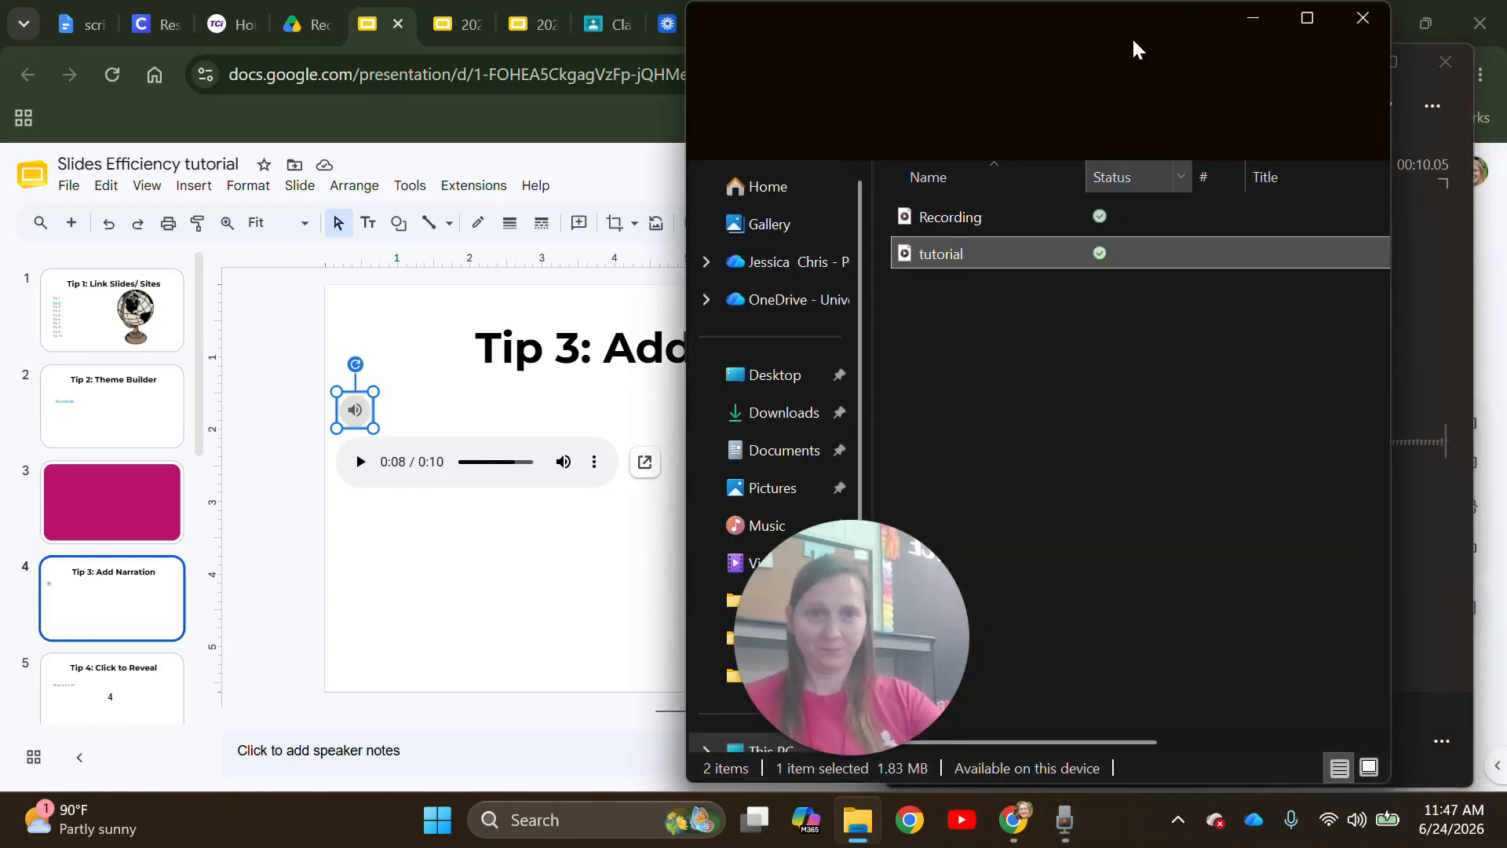
left_click_drag(1152, 36, 1363, 47)
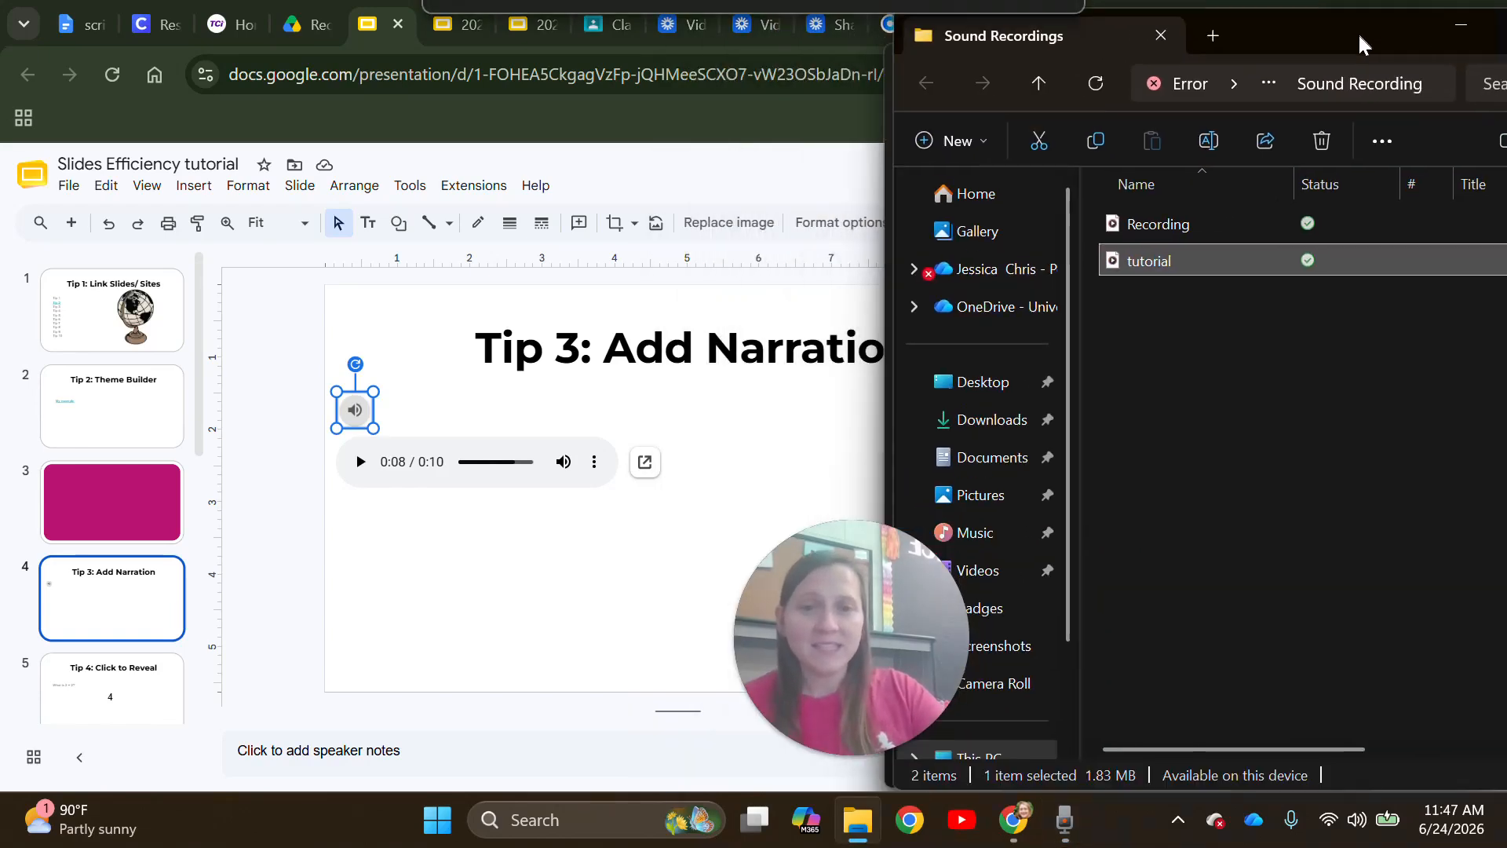
- Open the Practice Google folder in Google Drive beside File Explorer
left_click(301, 33)
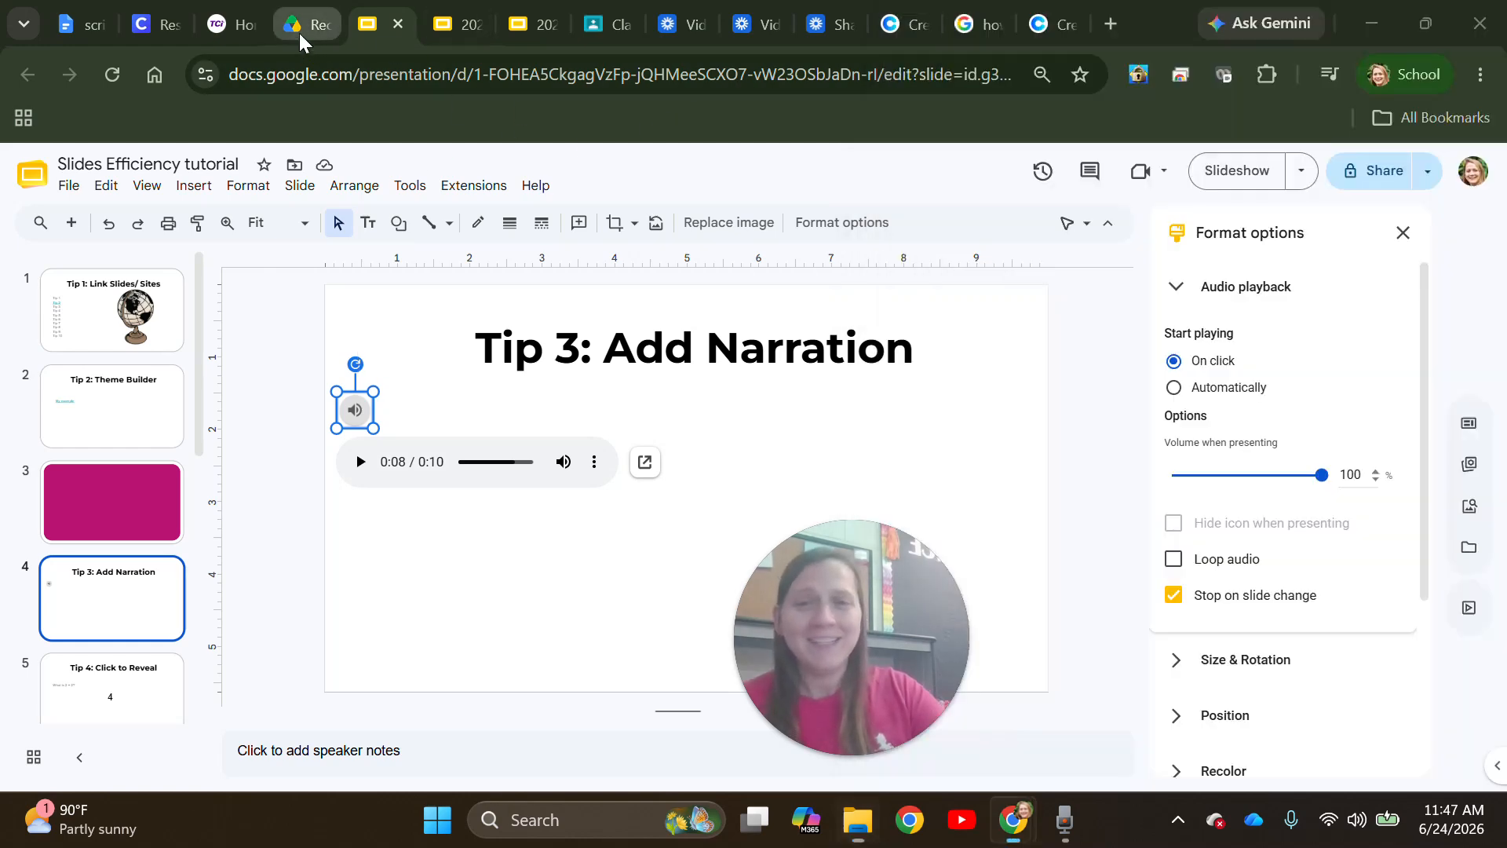
left_click(1425, 23)
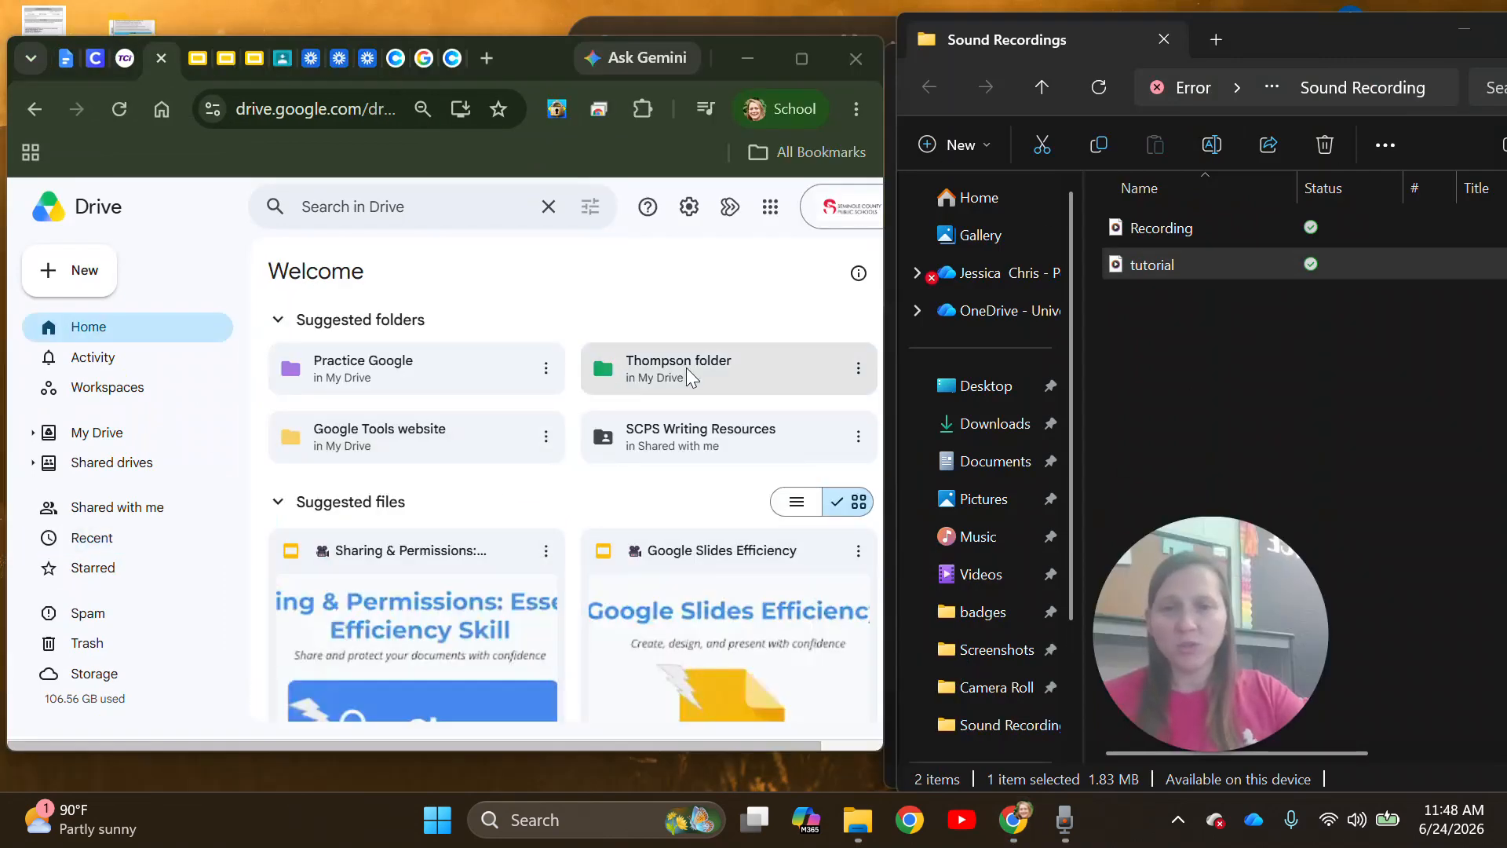
double_click(687, 370)
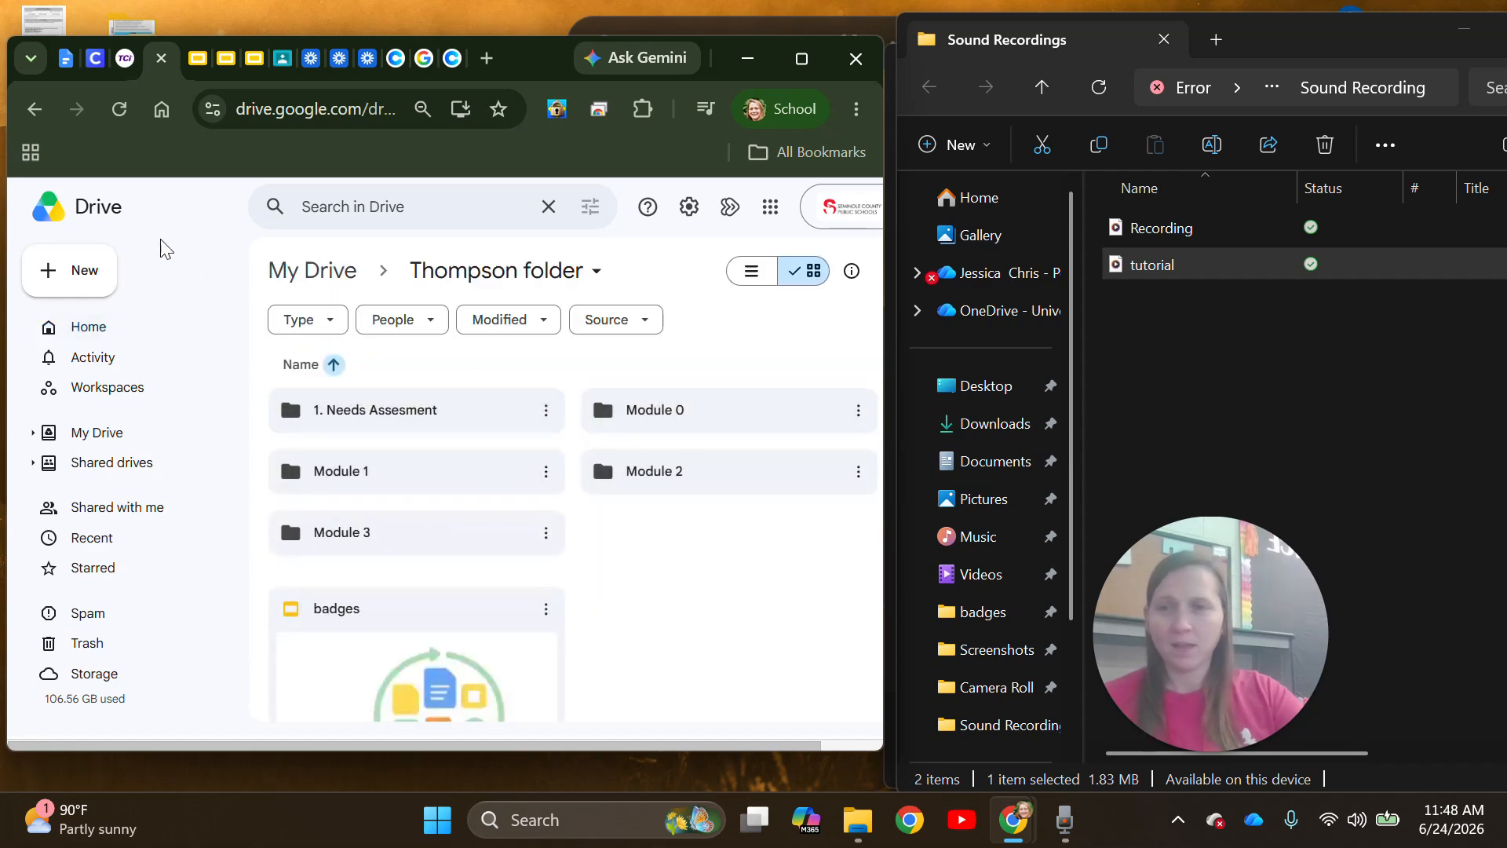
left_click(34, 110)
double_click(384, 383)
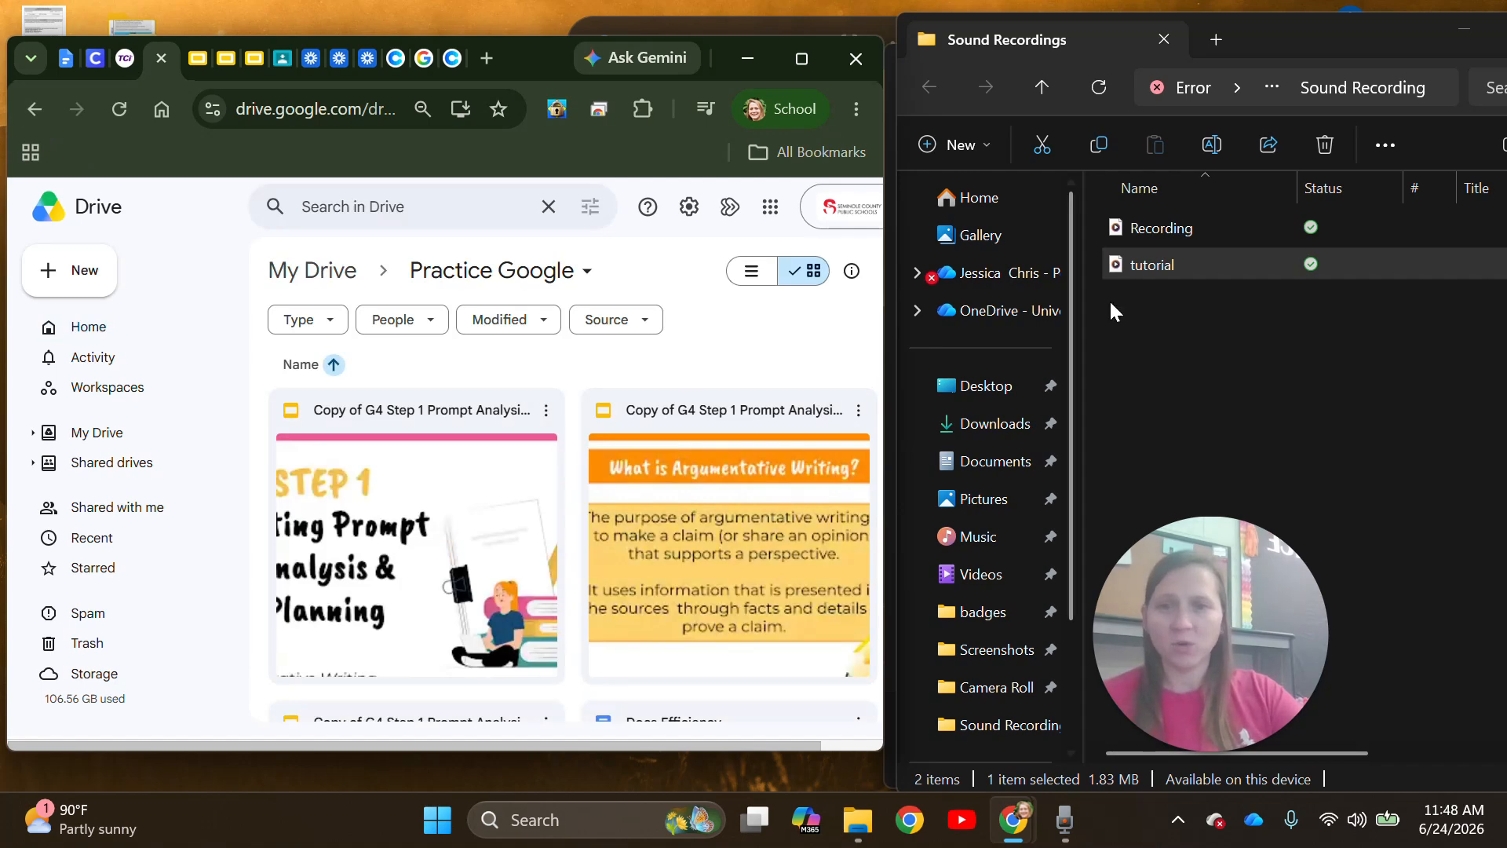
- Upload tutorial.wav into Practice Google and return to the Slides presentation
left_click_drag(1178, 267, 634, 473)
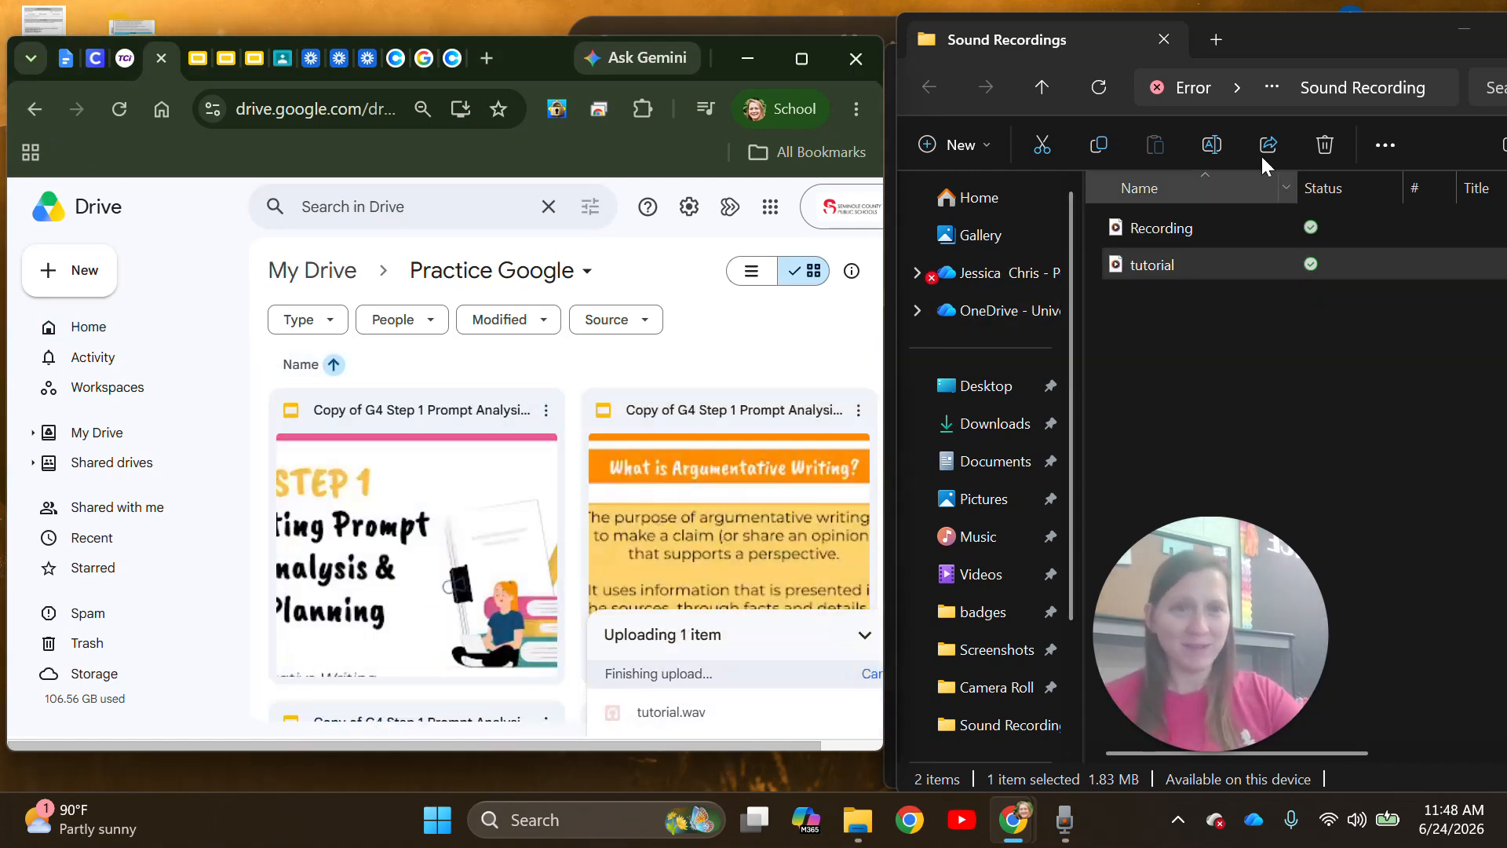
left_click(1451, 37)
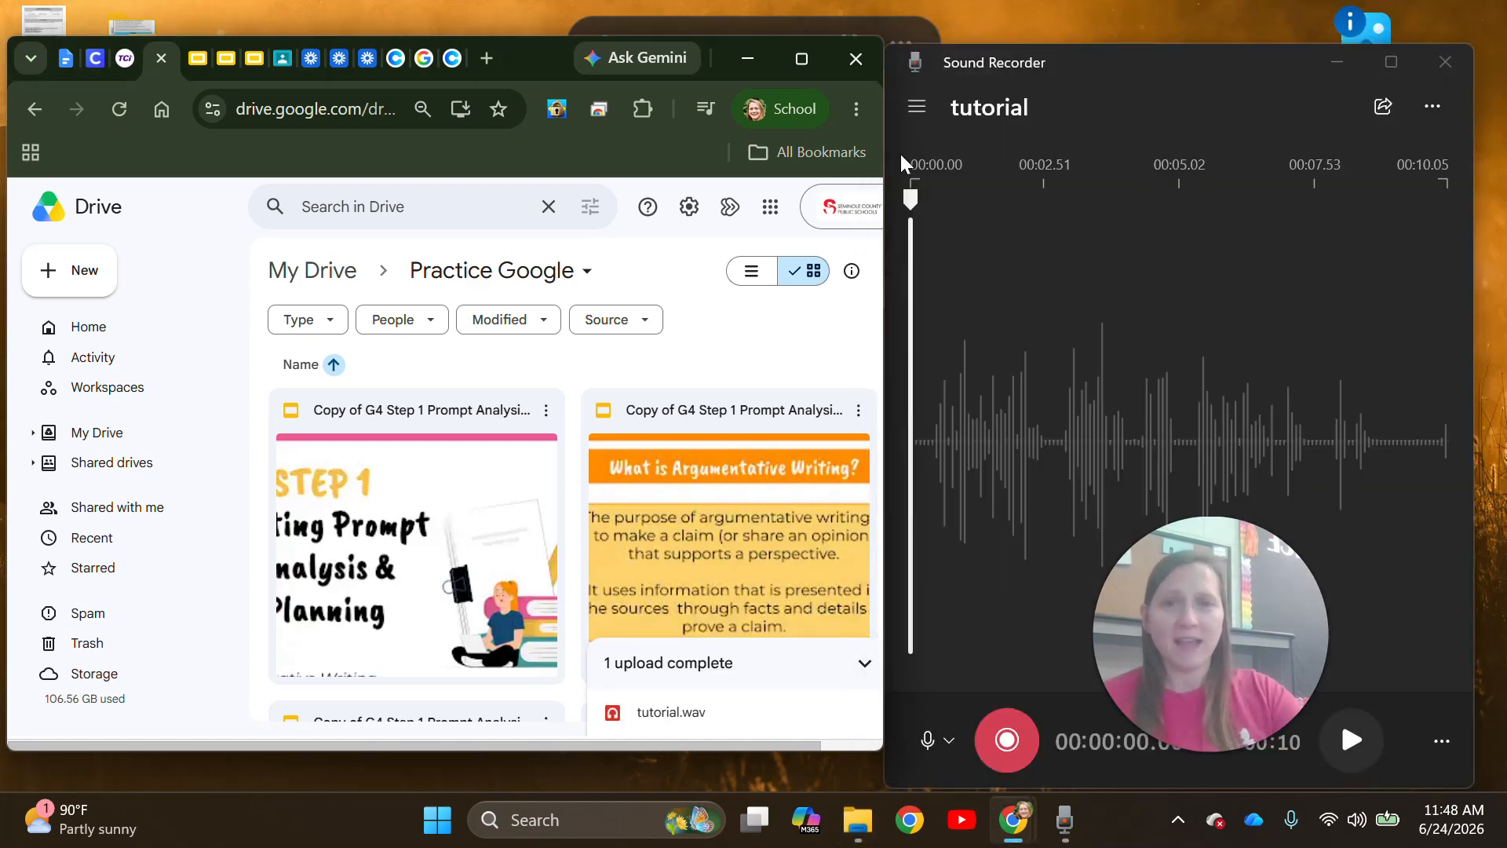
left_click(801, 59)
left_click(362, 26)
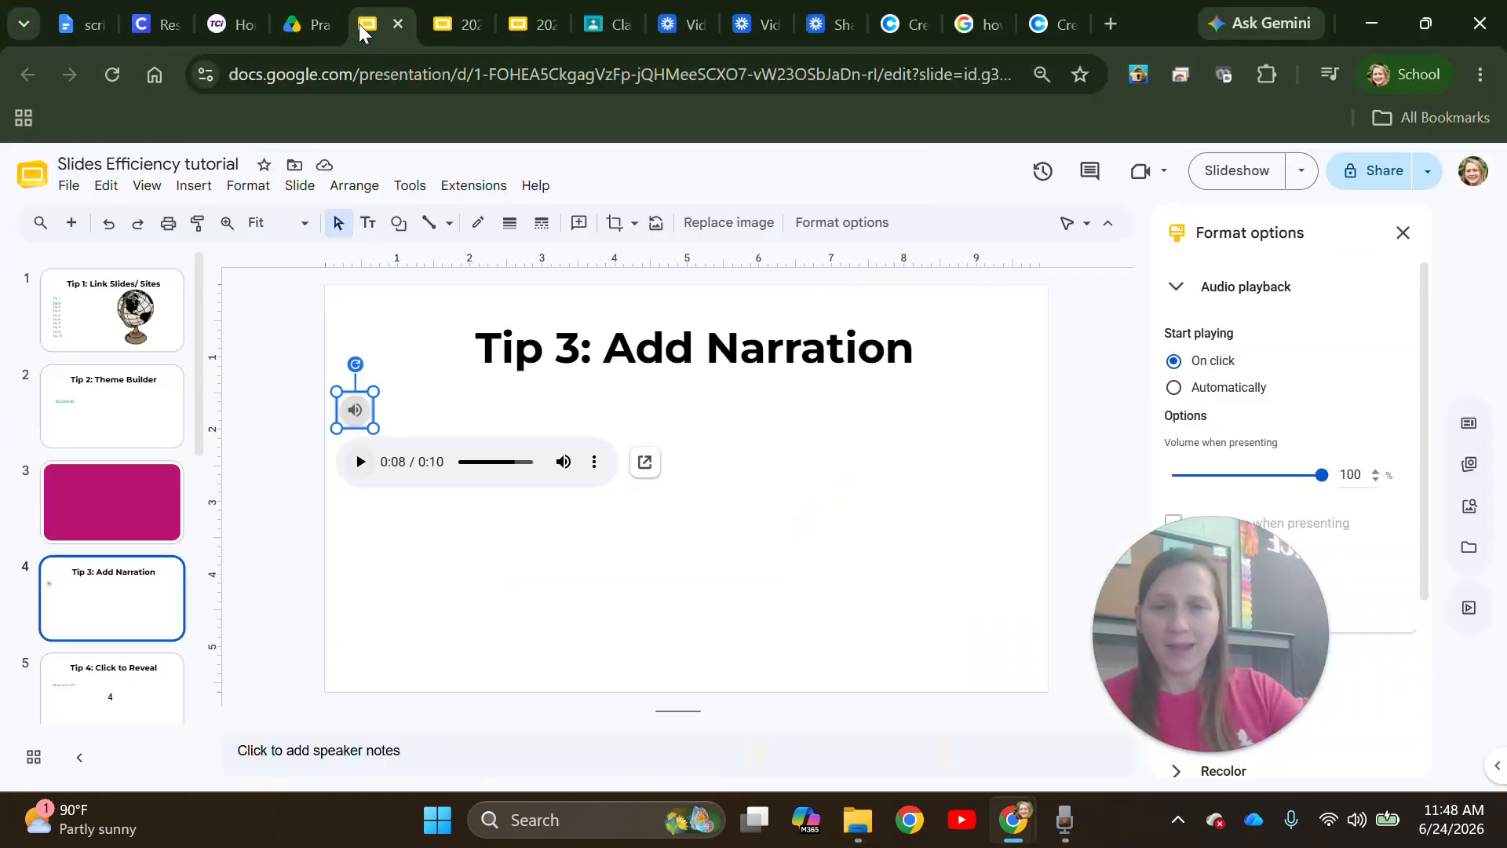